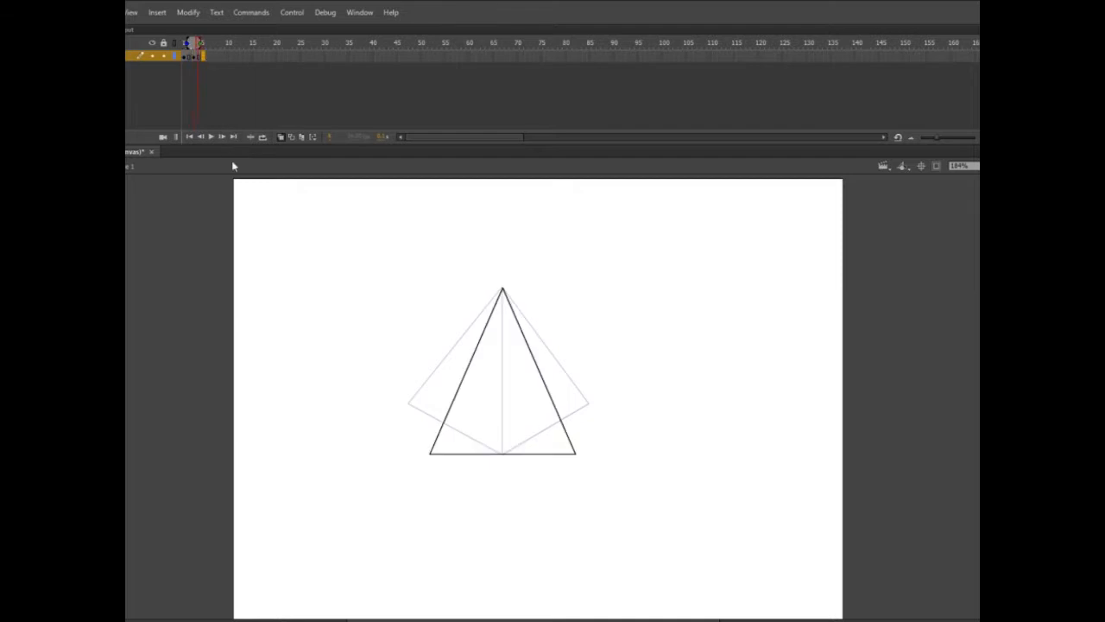
Step: Insert a blank keyframe at frame 5 and draw a pyramid from the same apex with its front edge slanting right
key("F7")
left_click_drag(192, 43, 174, 47)
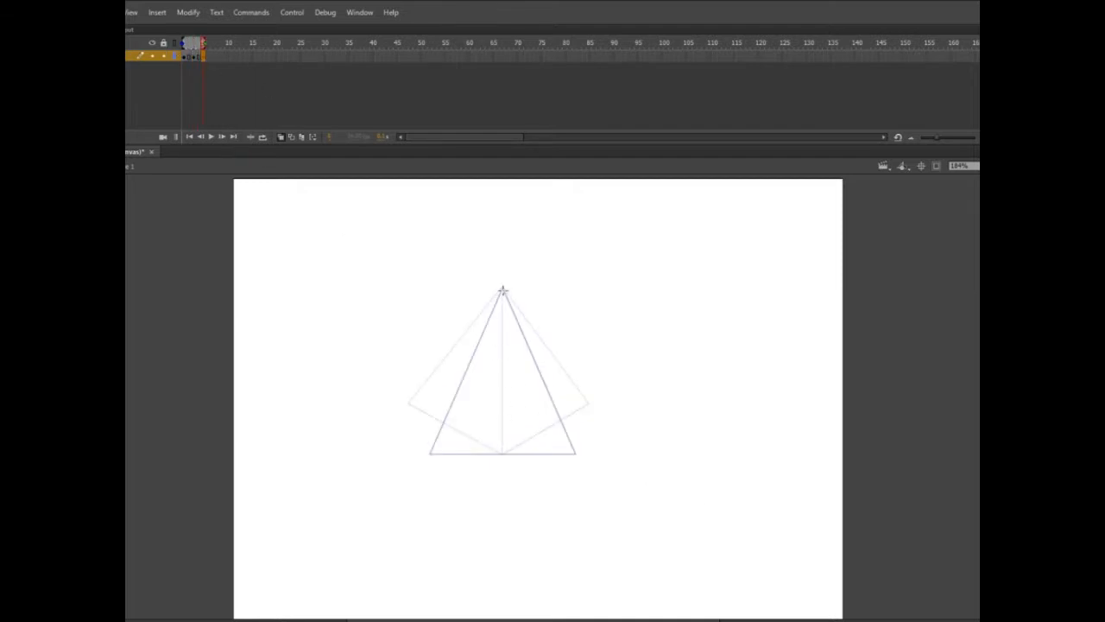
left_click_drag(502, 291, 550, 470)
left_click_drag(550, 470, 418, 426)
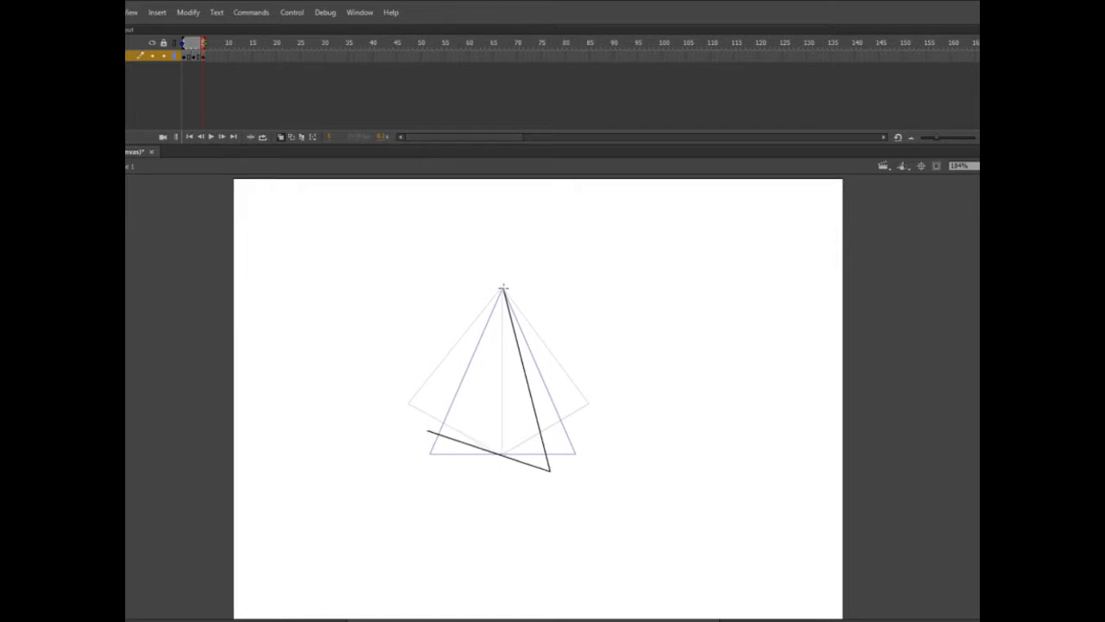
left_click_drag(503, 290, 417, 426)
mouse_move(503, 291)
left_mouse_down()
mouse_move(592, 399)
mouse_move(575, 419)
mouse_move(599, 396)
mouse_move(550, 470)
left_mouse_up()
Step: Extend the frame 5 drawing through frame 6 and scrub the timeline to check the motion
left_click(203, 57)
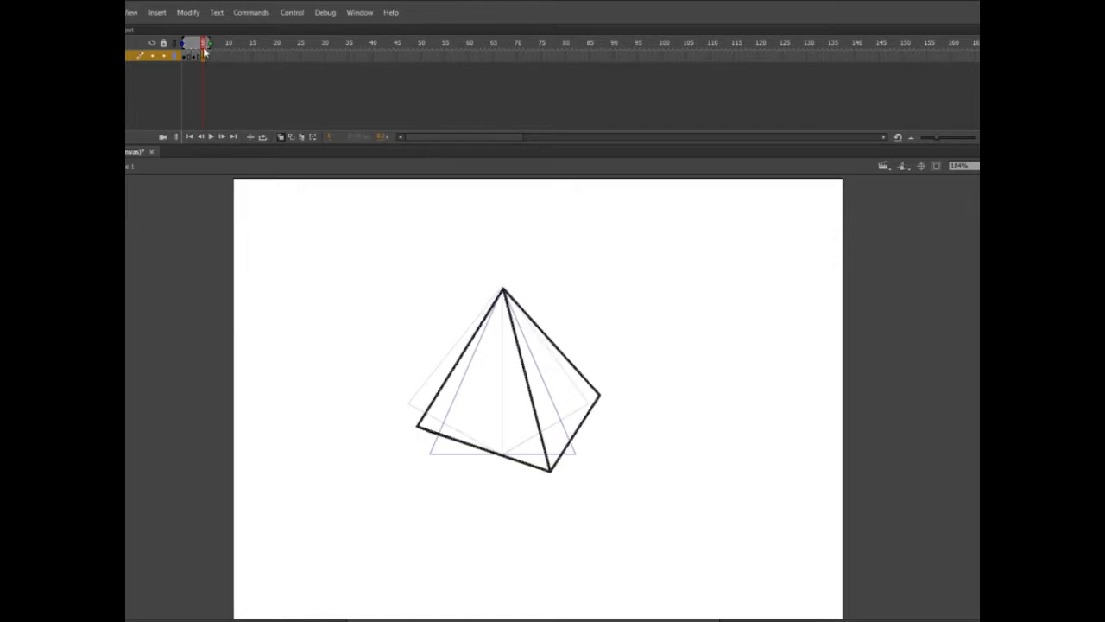
key("F5")
mouse_move(221, 87)
left_mouse_down()
mouse_move(182, 83)
mouse_move(208, 86)
left_mouse_up()
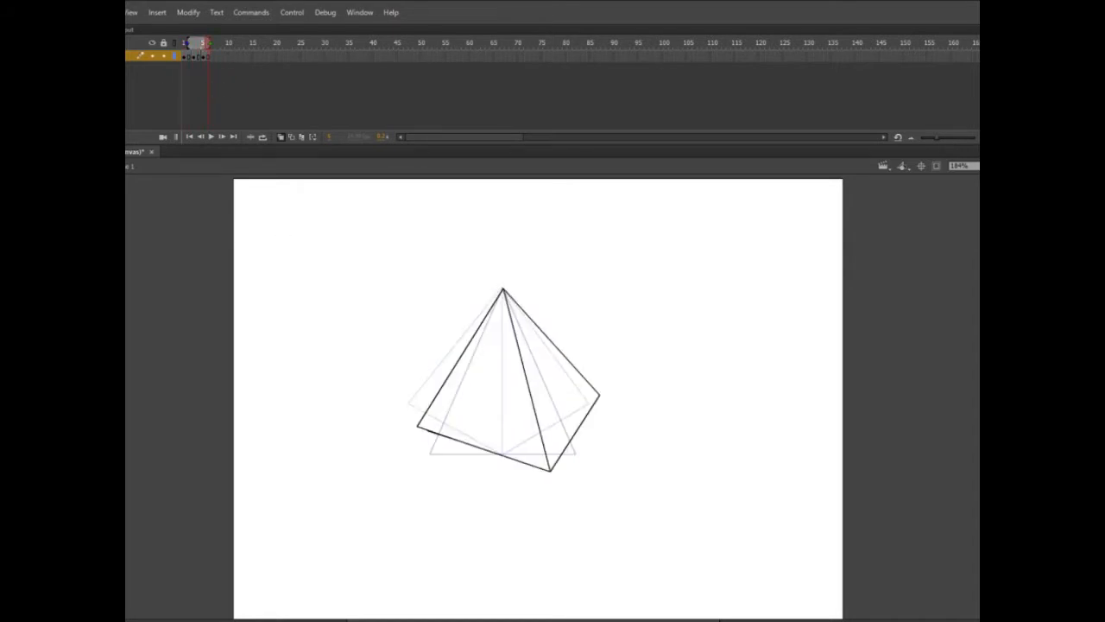
Step: Try to raise the base of the right-slanting pyramid, and delete the whole drawing from the frame
mouse_move(406, 398)
left_mouse_down()
mouse_move(560, 429)
mouse_move(395, 418)
left_mouse_up()
left_click_drag(484, 453, 484, 431)
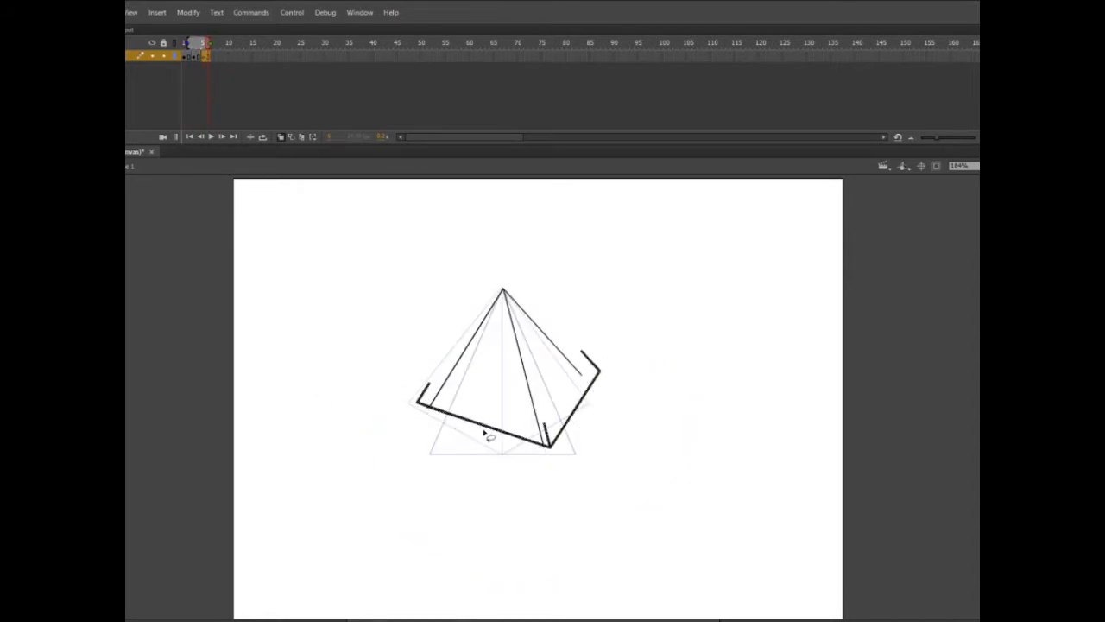
key("Delete")
left_click_drag(376, 226, 600, 526)
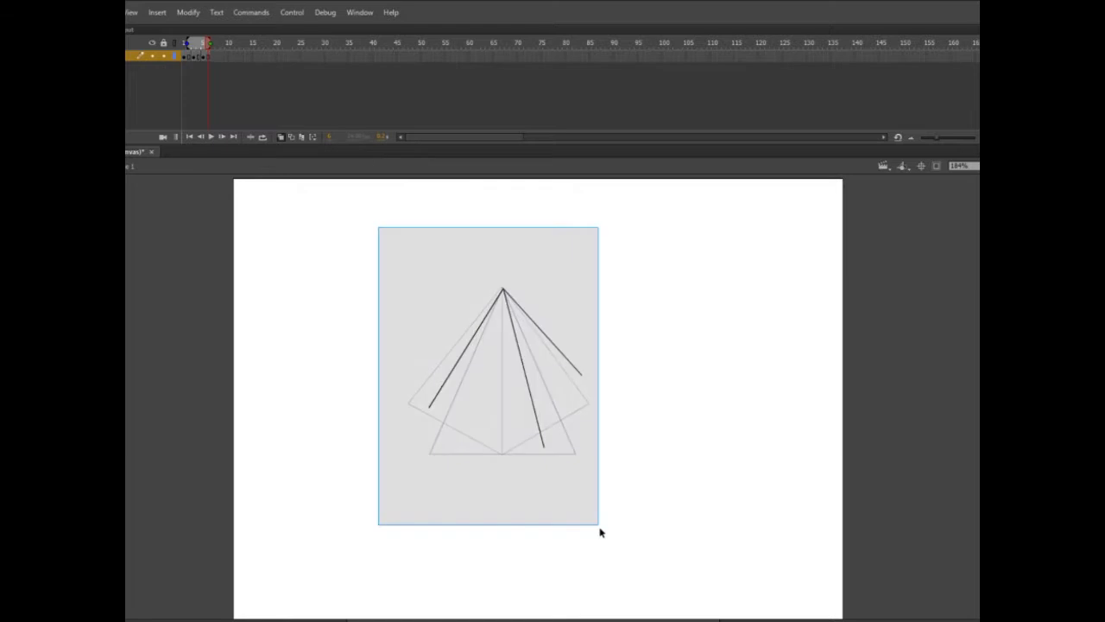
key("Delete")
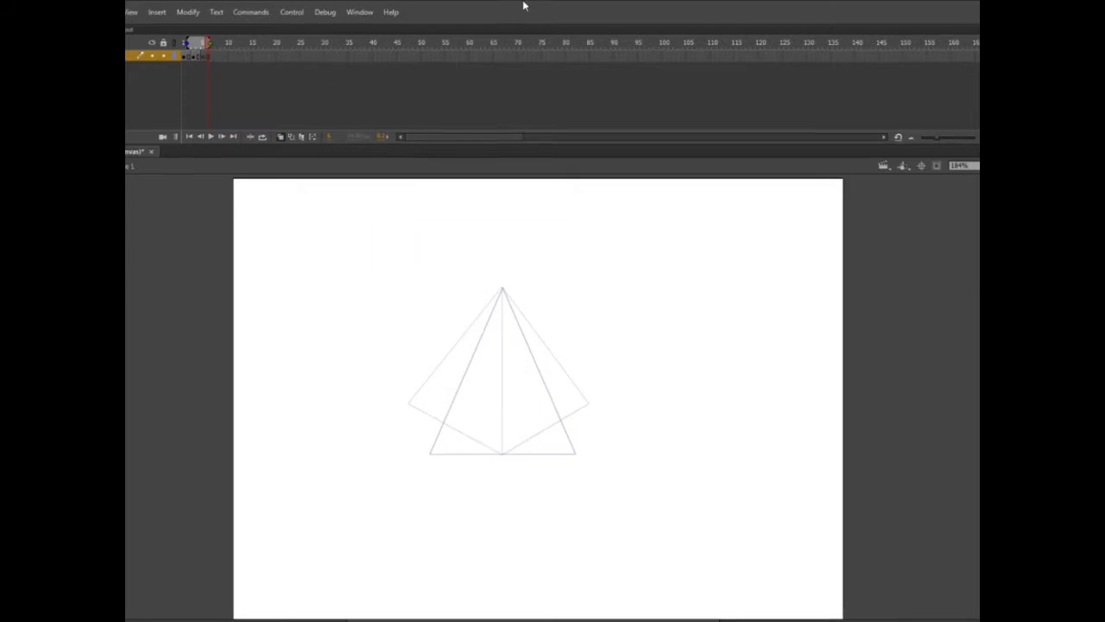
Step: Shorten the frame 3 triangle by adding a base line where its sides cross the onion-skinned base, and delete everything below it
left_click_drag(199, 42, 182, 41)
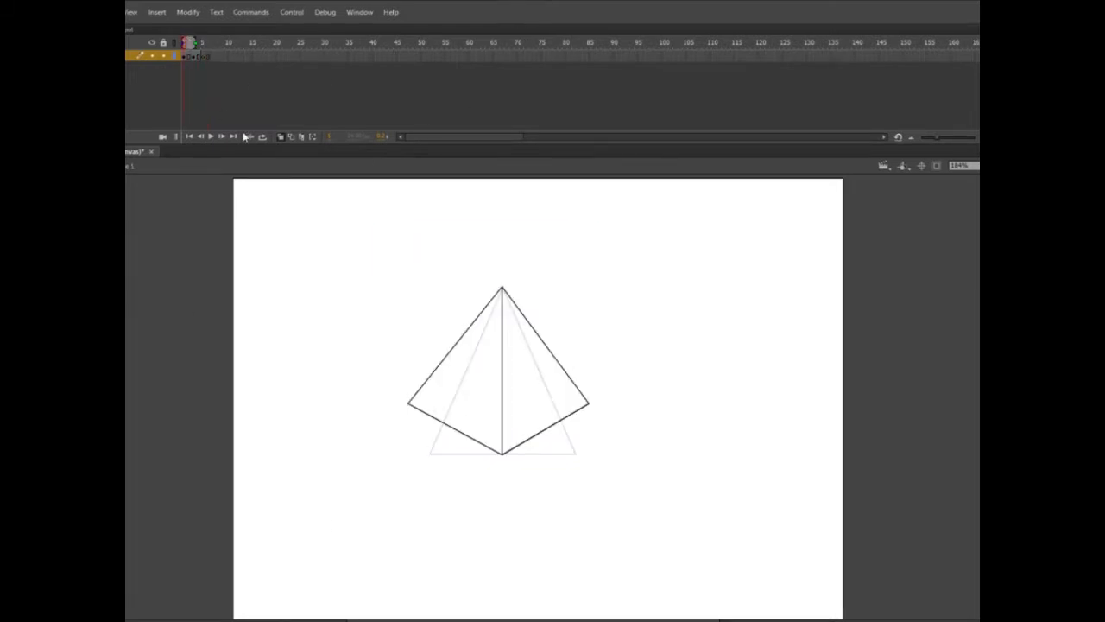
left_click(201, 56)
left_click(271, 184)
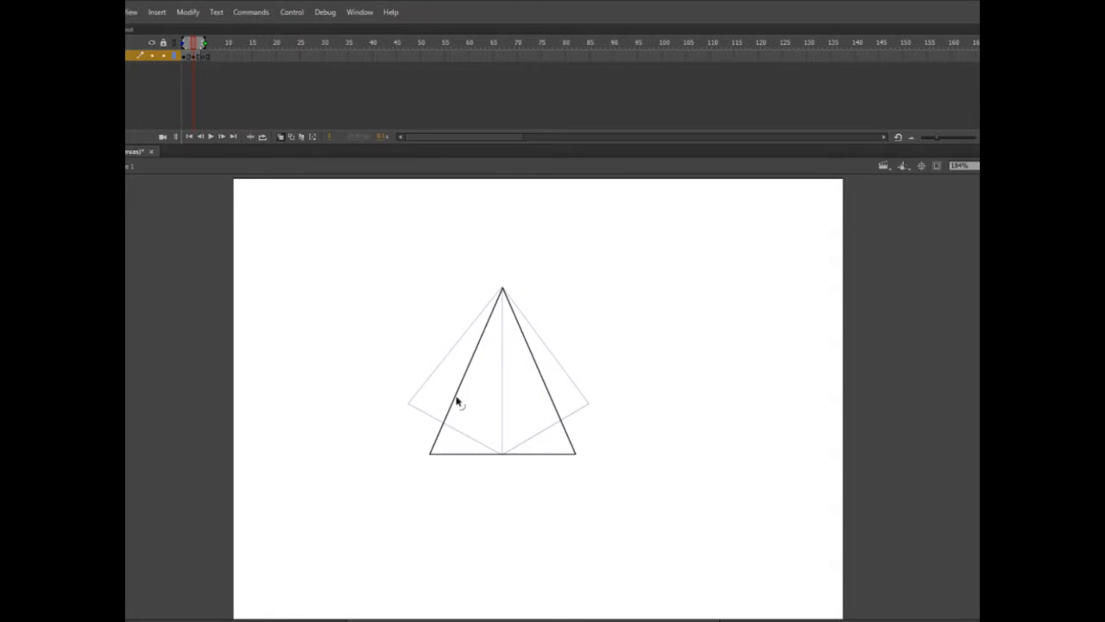
left_click_drag(445, 423, 561, 421)
key("ctrl+z")
key("v")
left_click_drag(619, 470, 380, 424)
key("Delete")
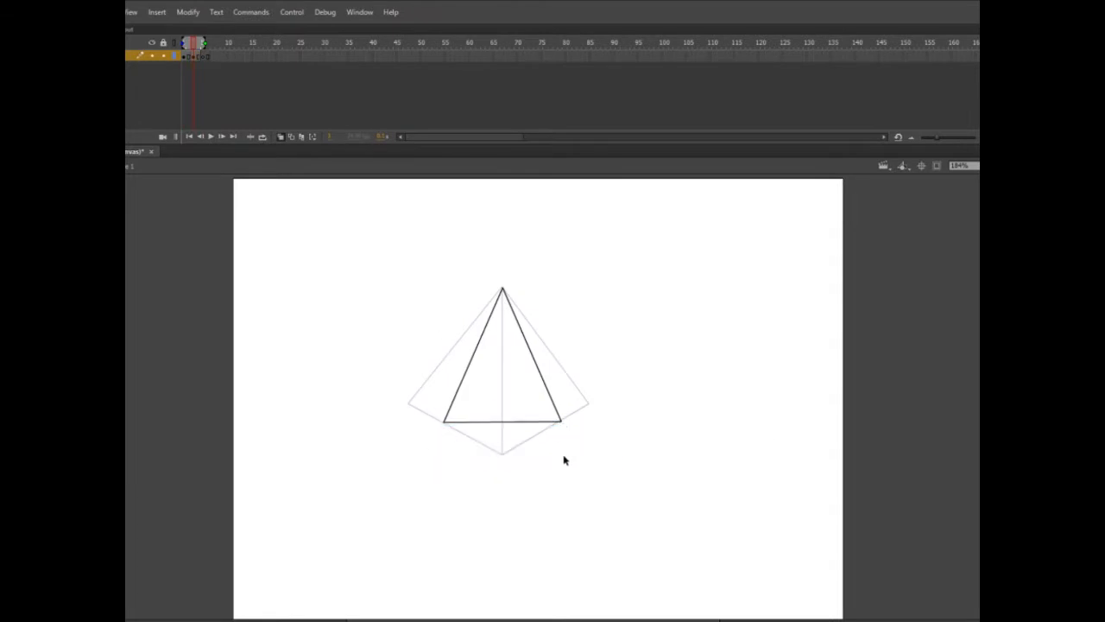
Step: Draw a pyramid with two visible faces and its front edge slanting left from the same apex in the frame 5 keyframe
key("F7")
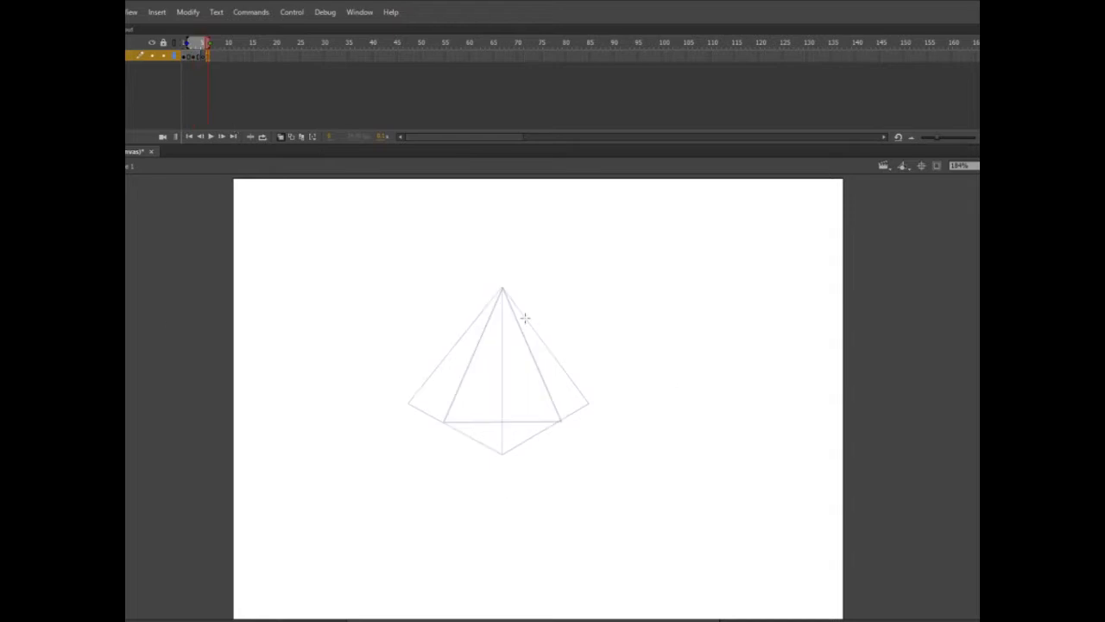
mouse_move(475, 440)
left_mouse_down()
mouse_move(504, 288)
mouse_move(467, 436)
left_mouse_up()
key("ctrl+z")
left_click_drag(500, 287, 575, 410)
left_click_drag(467, 436, 576, 410)
mouse_move(502, 289)
left_mouse_down()
mouse_move(415, 367)
mouse_move(427, 383)
mouse_move(418, 367)
left_mouse_up()
left_click_drag(418, 368, 467, 436)
left_click_drag(206, 43, 210, 88)
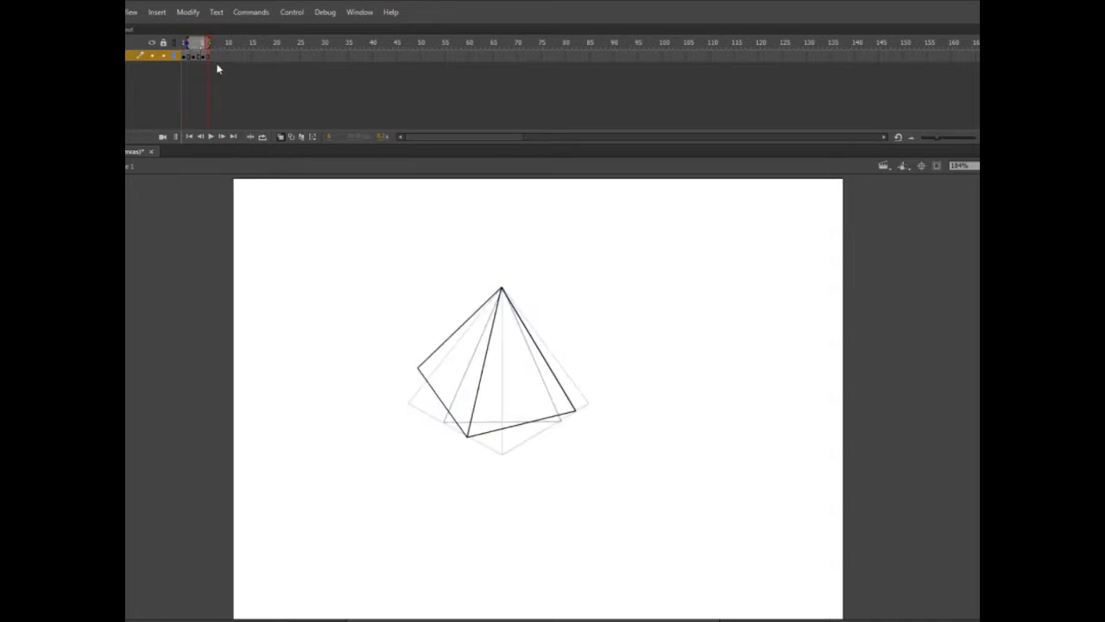
Step: Insert a blank keyframe at frame 7 and draw the flat front-facing triangle of the pyramid there
left_click(213, 57)
key("F7")
left_click_drag(202, 45, 217, 61)
mouse_move(445, 421)
left_mouse_down()
mouse_move(563, 420)
mouse_move(501, 289)
mouse_move(443, 420)
left_mouse_up()
Step: Insert a blank keyframe at frame 9 and draw the pyramid's right-slanting front edge and right face from the same apex
key("F7")
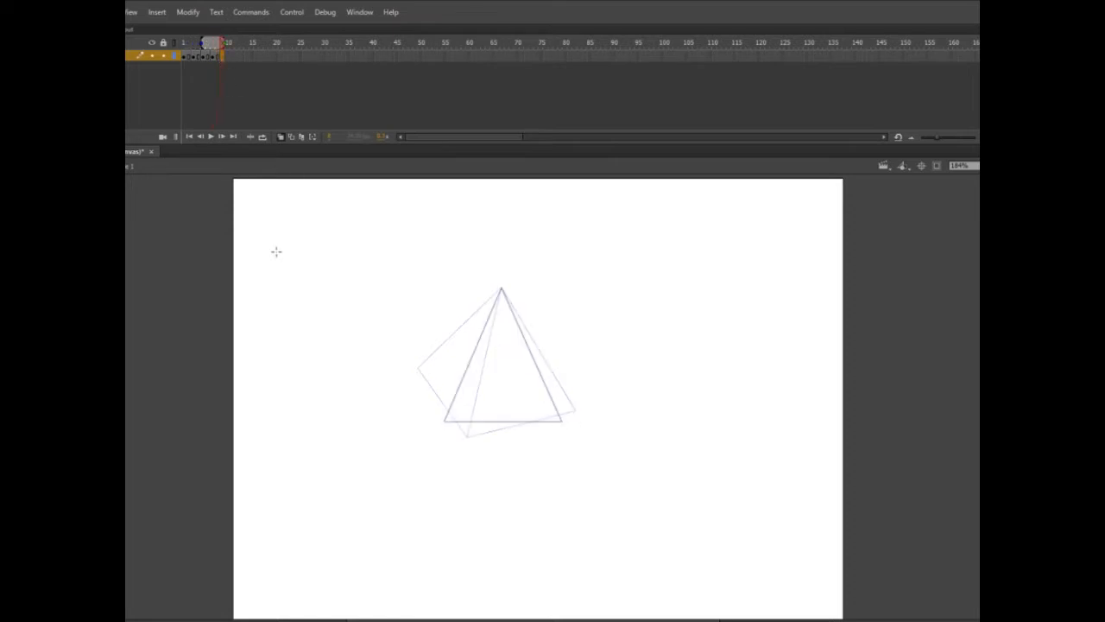
mouse_move(501, 290)
left_mouse_down()
mouse_move(560, 449)
mouse_move(517, 445)
mouse_move(423, 395)
mouse_move(518, 445)
left_mouse_up()
left_click_drag(501, 290, 575, 385)
left_click_drag(518, 444, 575, 385)
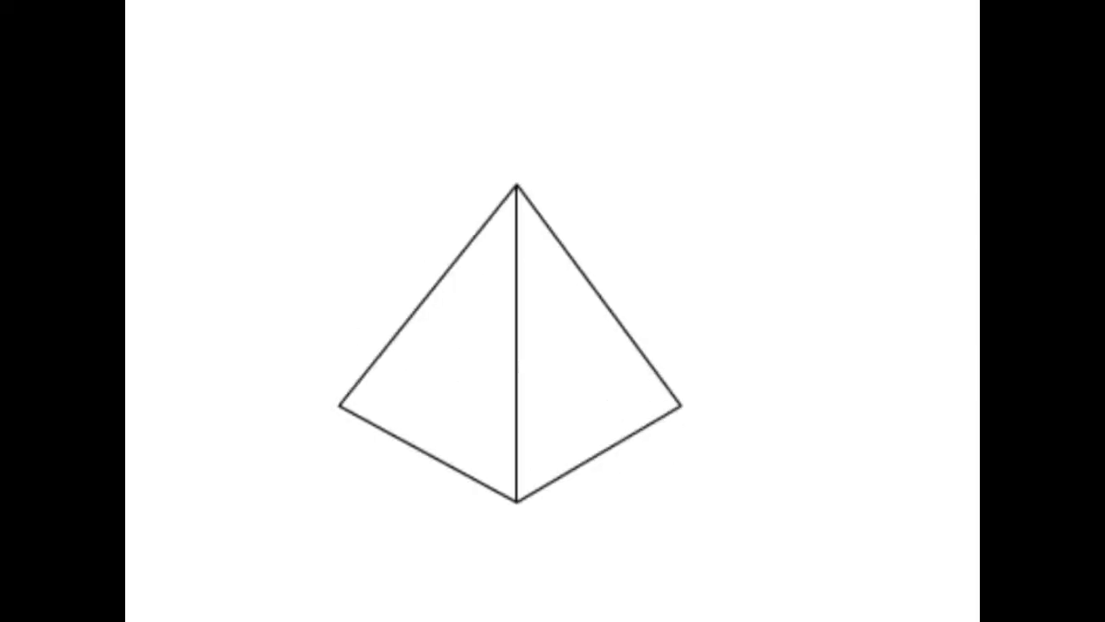
Step: Draw a square as the cube's front face on frame 1 of the new canvas, redrawing its bottom edge to meet the corners
mouse_move(313, 451)
left_mouse_down()
mouse_move(315, 354)
mouse_move(415, 333)
mouse_move(417, 342)
left_mouse_up()
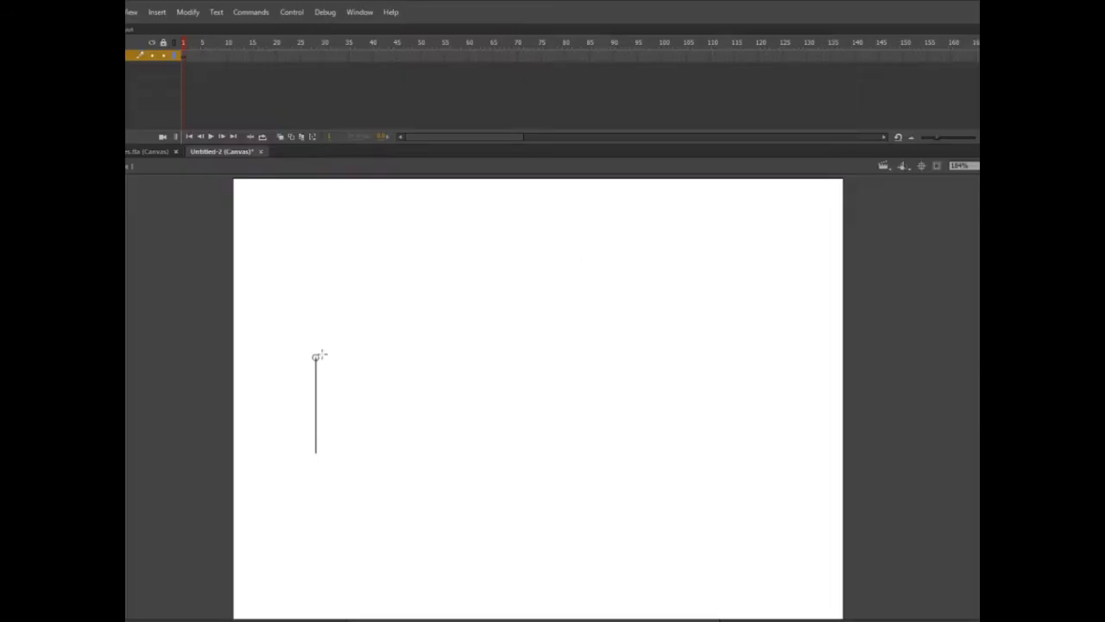
left_click_drag(316, 451, 417, 451)
left_click_drag(417, 343, 408, 454)
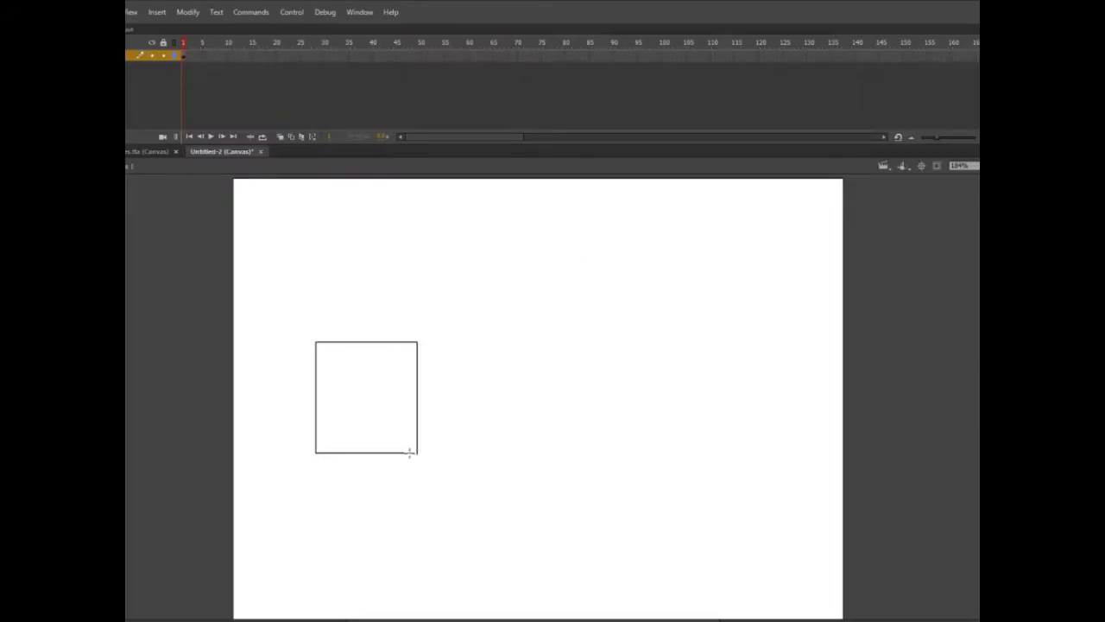
key("ctrl+z")
left_click_drag(316, 452, 417, 451)
key("ctrl+z")
left_click_drag(316, 452, 426, 453)
Step: Complete the cube with its top and left faces, and remove the line ends that overshoot the corners
key("v")
left_click_drag(298, 319, 393, 317)
left_click_drag(315, 452, 286, 402)
left_click_drag(298, 318, 296, 421)
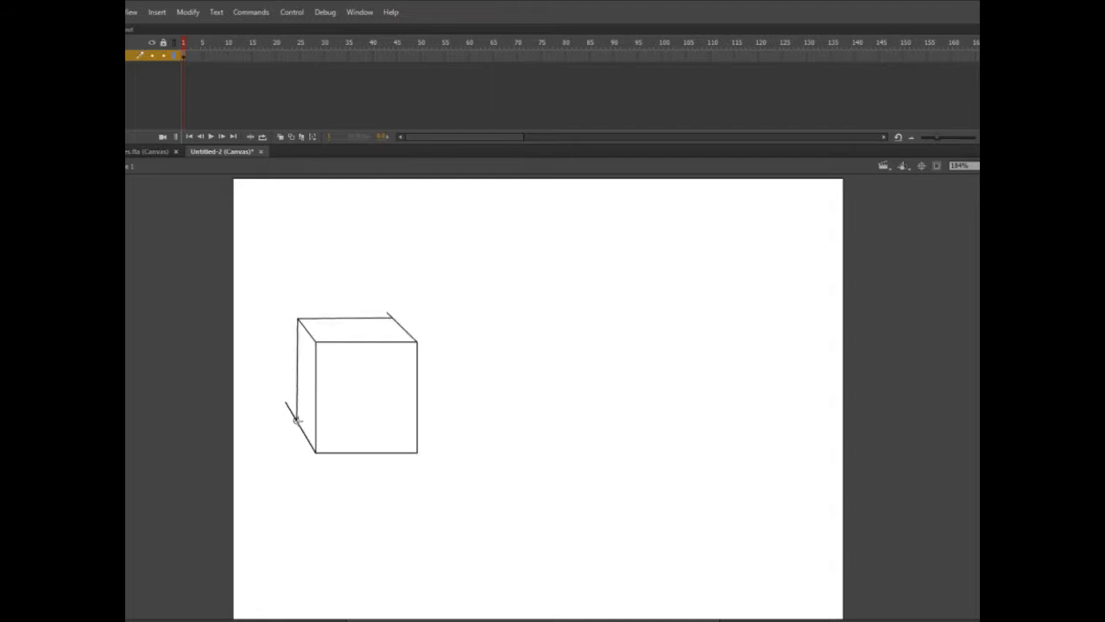
key("v")
left_click(290, 408)
key("Delete")
left_click(389, 314)
key("Delete")
Step: Insert a blank keyframe at frame 3 and turn on onion skinning to see the first cube
left_click(182, 55)
left_click(194, 56)
key("F7")
left_click(280, 138)
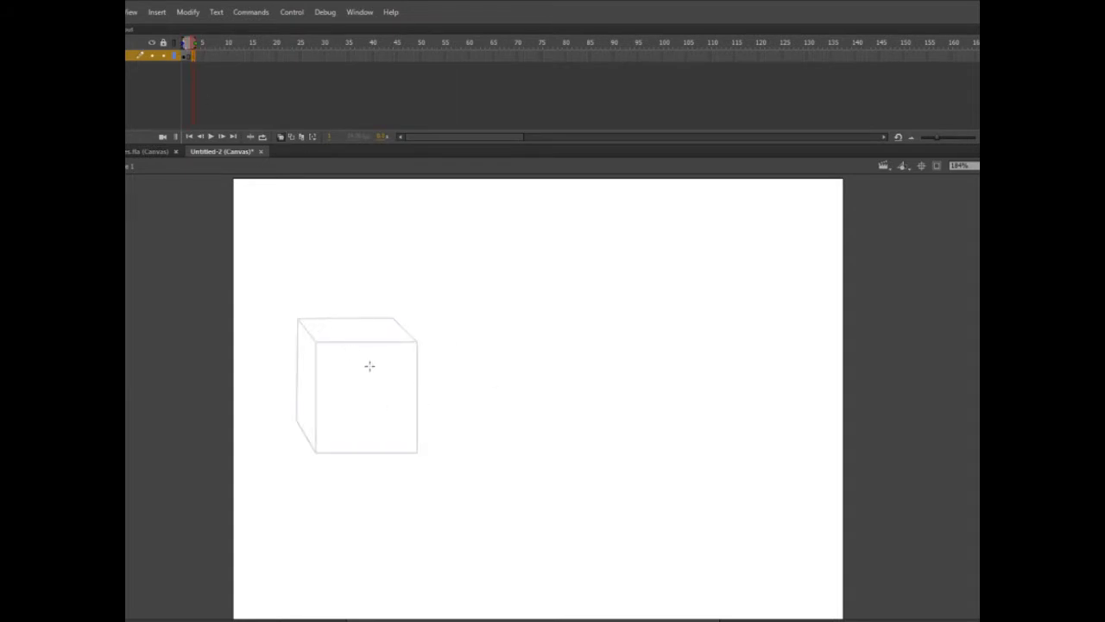
Step: Draw the cube turned corner-on over the onion-skinned one, with a vertical front edge, two side faces and the top
mouse_move(304, 328)
left_mouse_down()
mouse_move(350, 342)
mouse_move(374, 462)
left_mouse_up()
left_click_drag(374, 351, 444, 331)
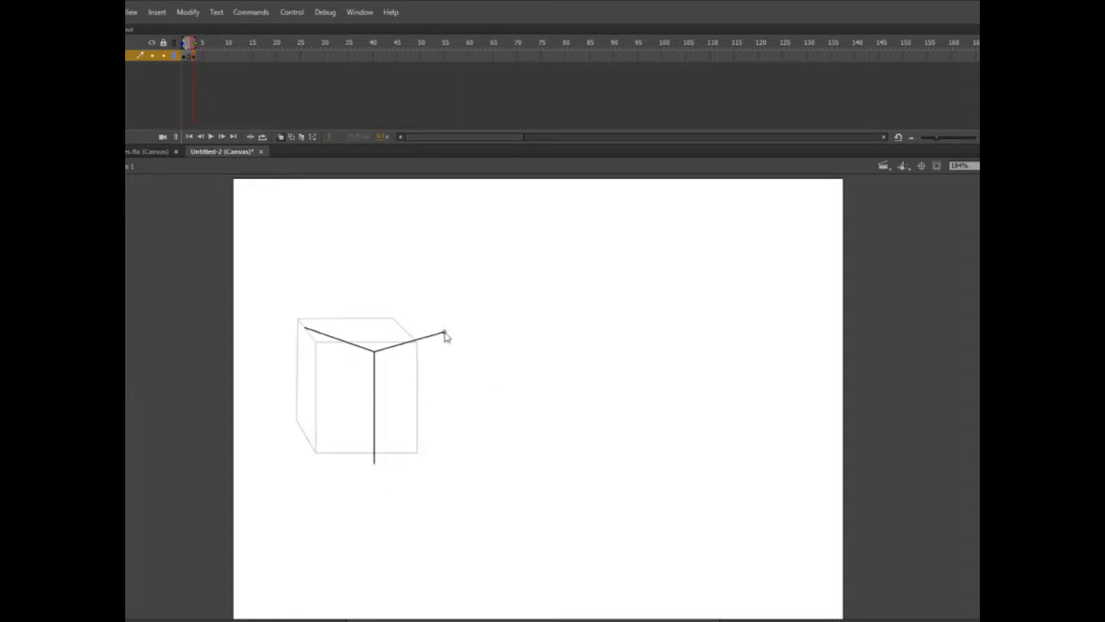
mouse_move(304, 328)
left_mouse_down()
mouse_move(377, 312)
mouse_move(443, 332)
mouse_move(442, 442)
left_mouse_up()
left_click_drag(374, 463, 442, 442)
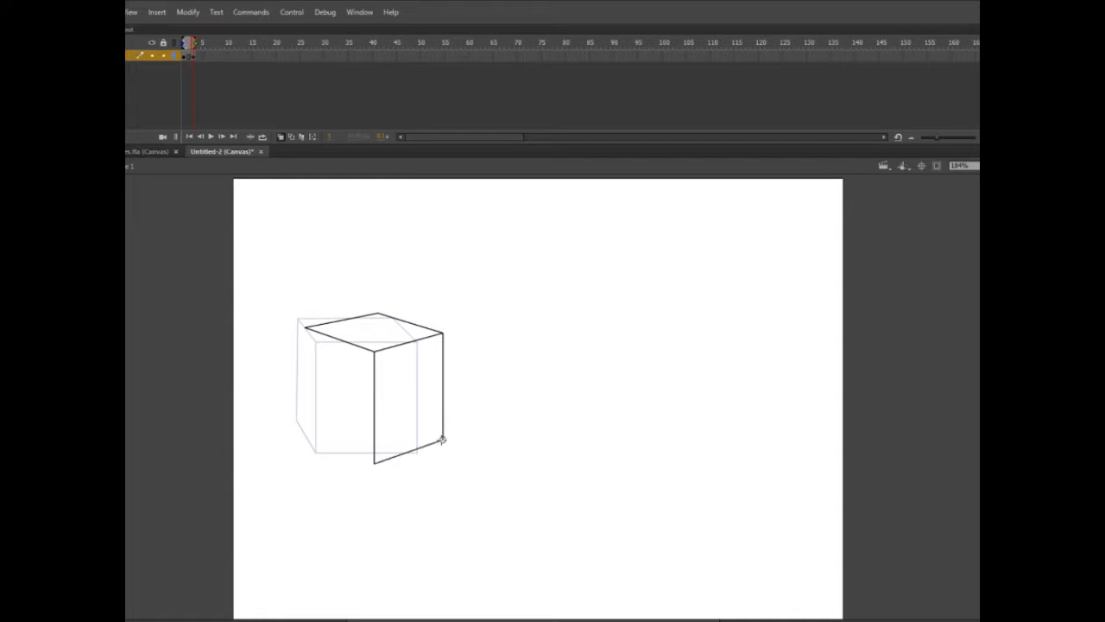
left_click_drag(305, 328, 303, 426)
left_click_drag(374, 464, 304, 429)
Step: Extend the corner-on cube of frame 3 by one frame and insert a blank keyframe at frame 5
left_click(193, 56)
key("F5")
mouse_move(198, 43)
left_mouse_down()
mouse_move(189, 45)
mouse_move(199, 45)
left_mouse_up()
left_click(203, 56)
key("F7")
Step: Draw a front-facing cube with top and left faces in frame 5, and trim the overshooting line ends
mouse_move(335, 338)
left_mouse_down()
mouse_move(426, 339)
mouse_move(427, 446)
left_mouse_up()
mouse_move(335, 338)
left_mouse_down()
mouse_move(333, 446)
mouse_move(427, 446)
left_mouse_up()
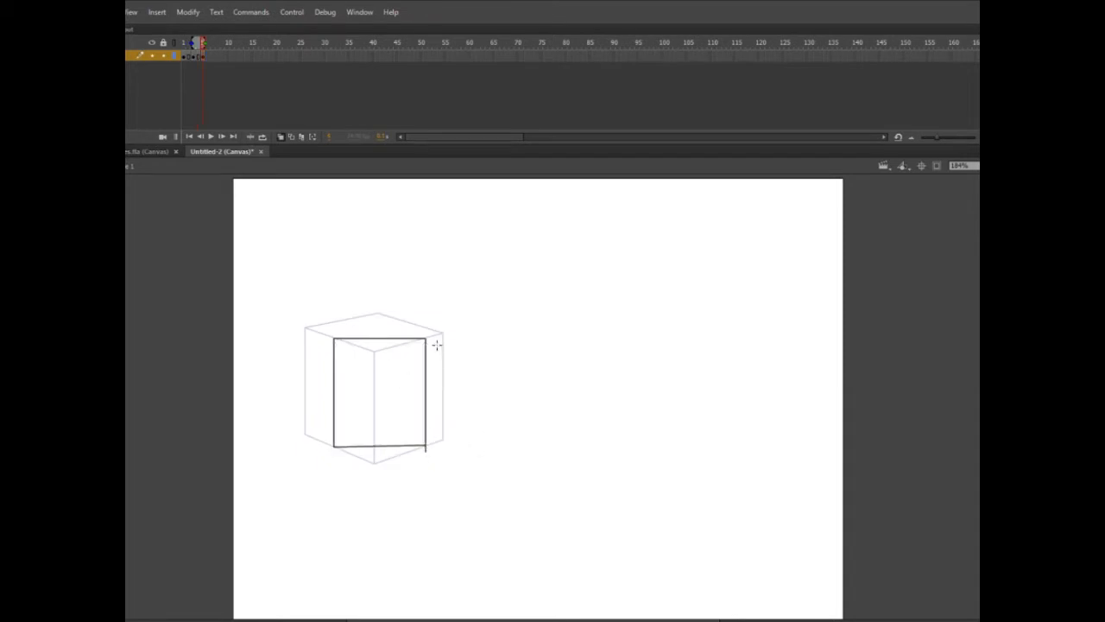
left_click_drag(333, 337, 322, 321)
mouse_move(323, 321)
left_mouse_down()
mouse_move(410, 321)
mouse_move(321, 418)
left_mouse_up()
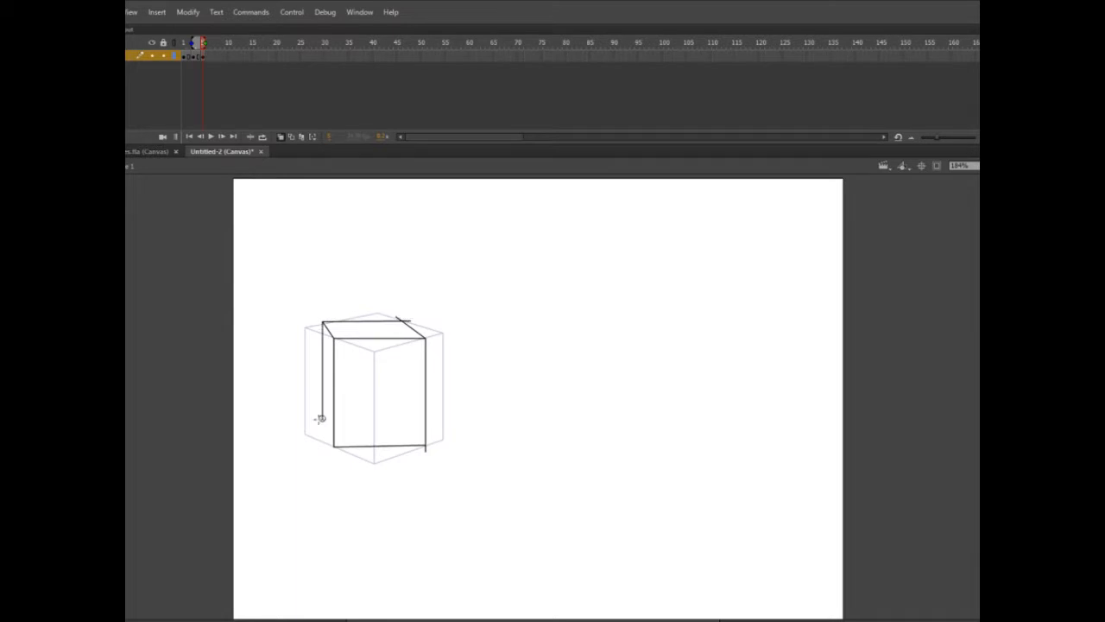
left_click(323, 438)
key("Delete")
left_click(320, 414)
Step: Try to adjust the front-facing cube with Free Transform, and delete the whole drawing
key("Delete")
Step: Extend the frame 5 drawing through frame 6 and scrub the timeline to check the turn
left_click(208, 58)
key("F5")
mouse_move(205, 44)
left_mouse_down()
mouse_move(198, 51)
mouse_move(209, 54)
left_mouse_up()
key("ctrl+a")
key("q")
left_click_drag(426, 320, 415, 346)
left_click_drag(208, 44, 208, 65)
key("ctrl+a")
key("Delete")
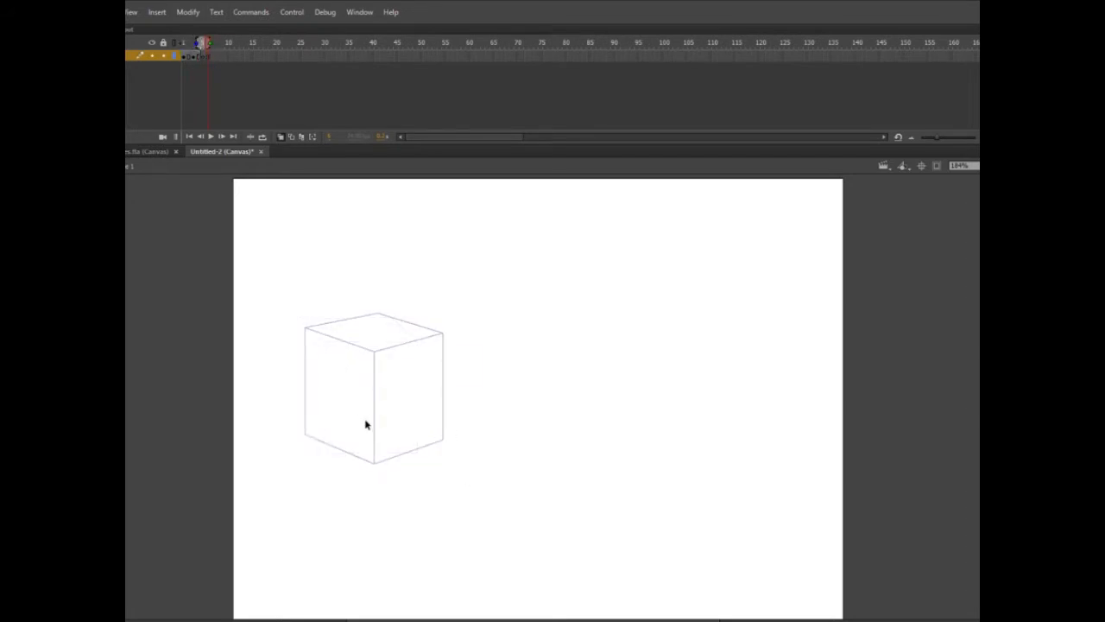
Step: Try a taller front-facing rectangle over the onion-skinned cube and undo its lines
left_click_drag(333, 337, 438, 337)
left_click_drag(343, 337, 343, 461)
left_click_drag(438, 338, 437, 461)
left_click_drag(343, 461, 437, 461)
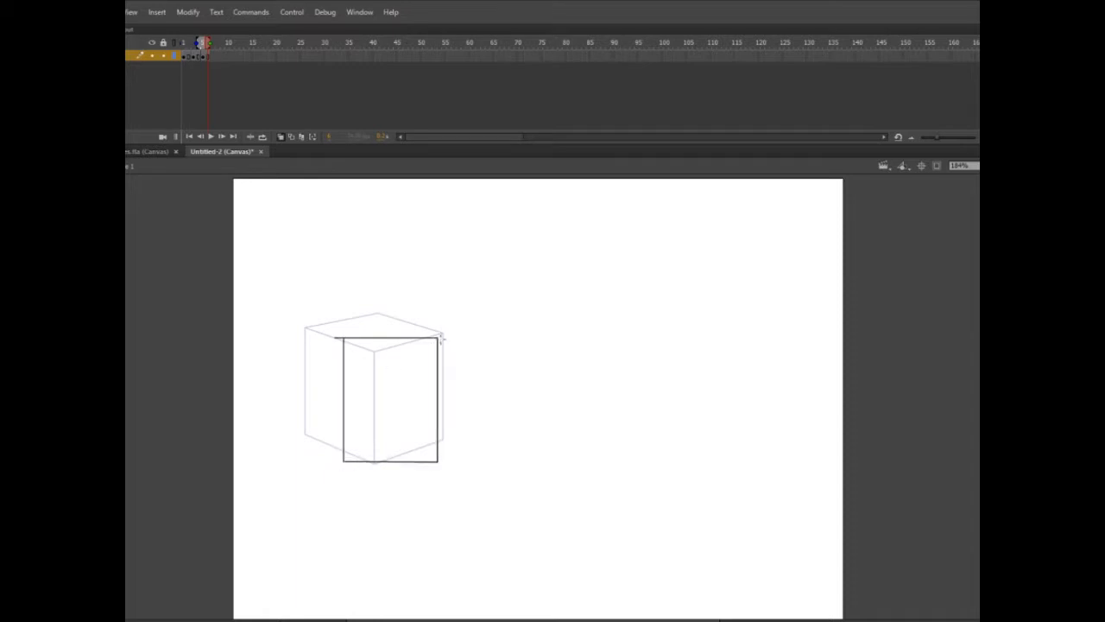
key("ctrl+z")
key("ctrl+z")
key("ctrl+z")
key("ctrl+z")
key("ctrl+z")
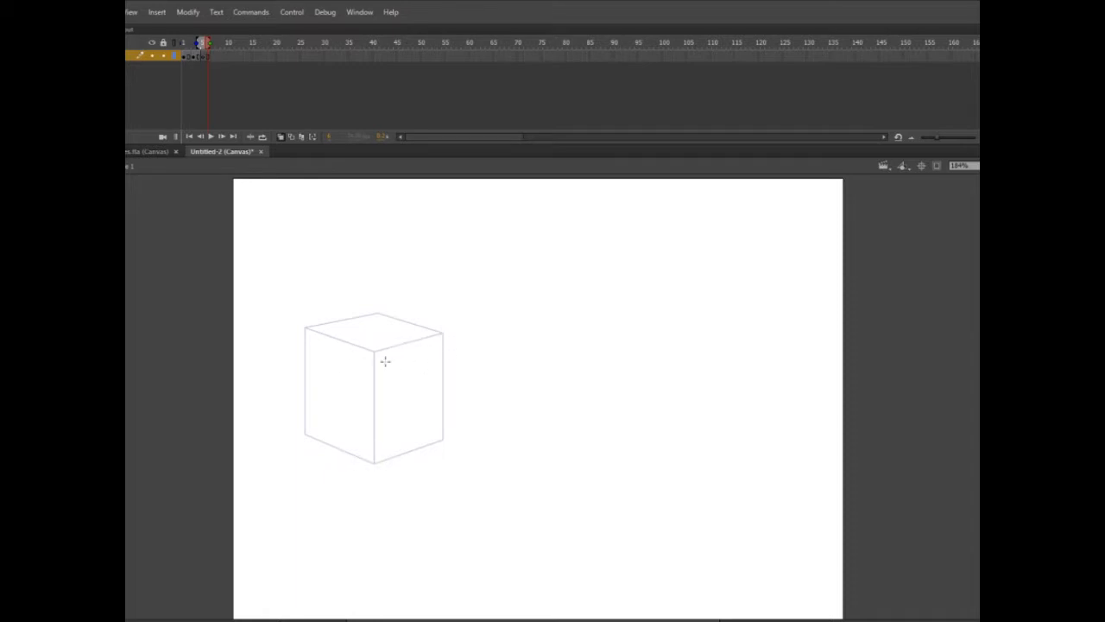
Step: Compare the neighbouring cube frames, try several starting edges for the next front face, and undo them
key("comma")
key("comma")
key("comma")
key("comma")
key("comma")
key("period")
key("period")
key("period")
key("period")
left_click_drag(419, 344, 335, 344)
mouse_move(419, 343)
left_mouse_down()
mouse_move(388, 312)
mouse_move(320, 317)
left_mouse_up()
key("ctrl+z")
key("ctrl+z")
key("ctrl+z")
key("ctrl+z")
left_click_drag(348, 353, 446, 343)
key("ctrl+z")
left_click_drag(402, 474, 469, 434)
key("ctrl+z")
Step: Try a larger box in frame 5 with its front corner shifted right, and undo all of its edges
left_click_drag(330, 348, 413, 357)
left_click_drag(413, 357, 412, 490)
mouse_move(413, 357)
left_mouse_down()
mouse_move(481, 329)
mouse_move(469, 340)
left_mouse_up()
left_click_drag(330, 348, 330, 470)
mouse_move(330, 470)
left_mouse_down()
mouse_move(412, 490)
mouse_move(478, 455)
left_mouse_up()
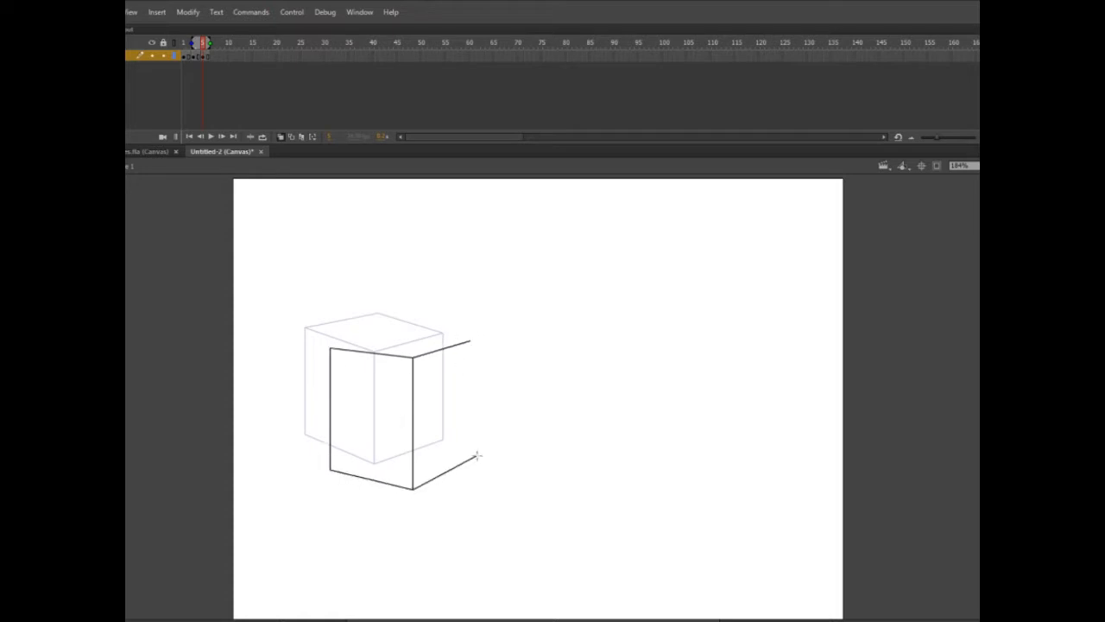
key("ctrl+z")
key("ctrl+z")
key("ctrl+z")
key("ctrl+z")
key("ctrl+z")
key("ctrl+z")
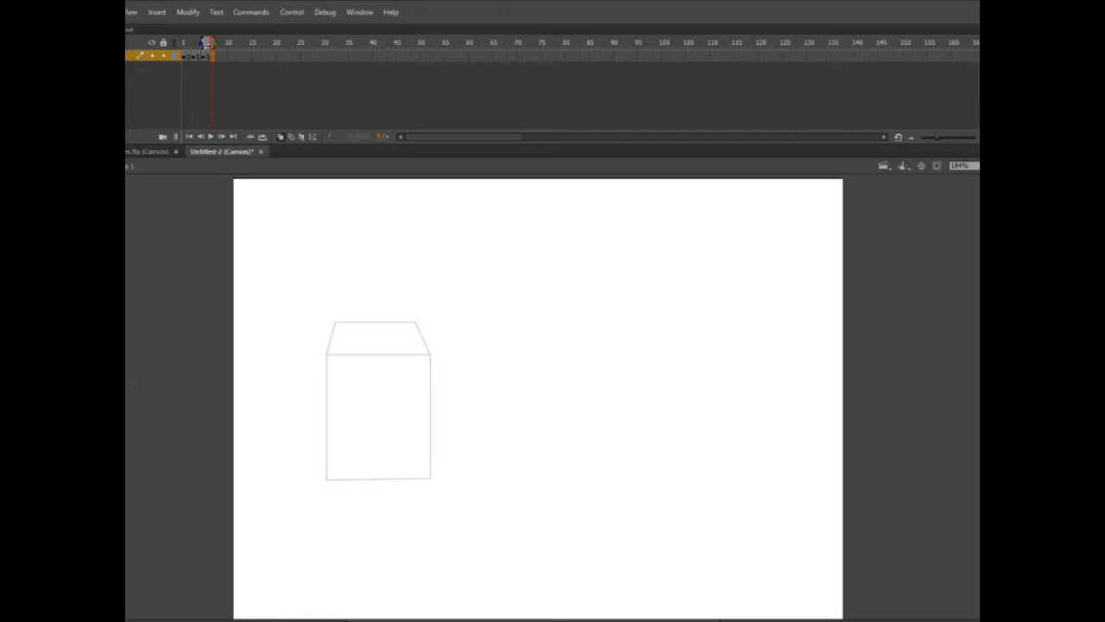
Step: Draw a tall box turned corner-on with two side faces and the top in frame 7, and play the animation
left_click_drag(209, 42, 241, 71)
mouse_move(318, 334)
left_mouse_down()
mouse_move(391, 365)
mouse_move(391, 496)
mouse_move(319, 446)
left_mouse_up()
left_click_drag(318, 447, 391, 496)
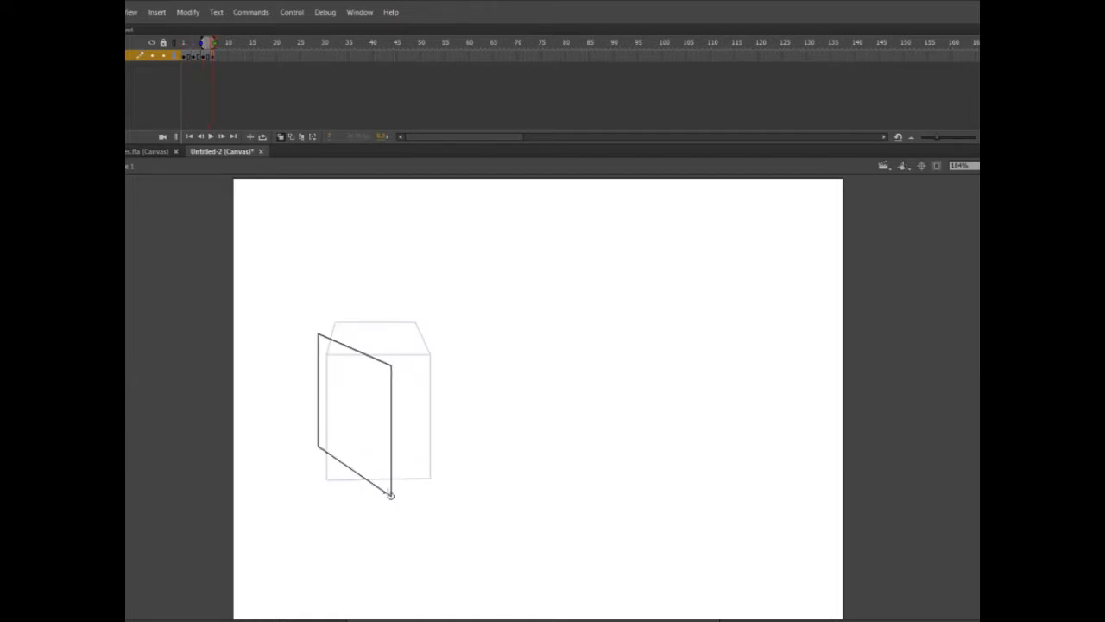
left_click_drag(391, 365, 454, 341)
left_click_drag(319, 335, 385, 313)
mouse_move(385, 312)
left_mouse_down()
mouse_move(452, 340)
mouse_move(454, 471)
left_mouse_up()
left_click_drag(391, 495, 454, 470)
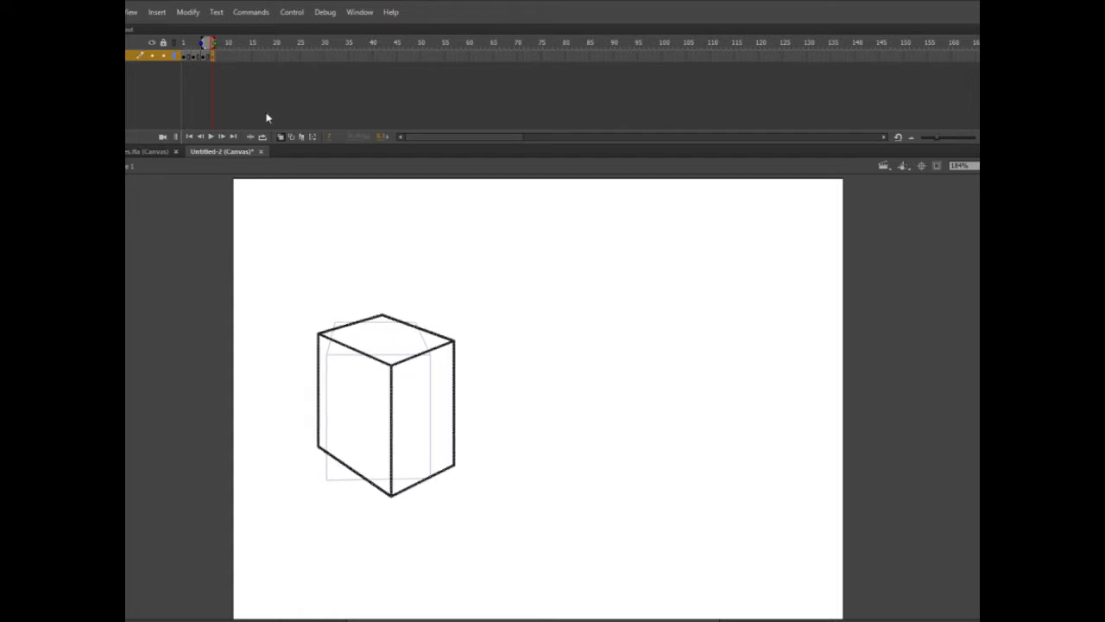
left_click_drag(209, 42, 168, 48)
key("Return")
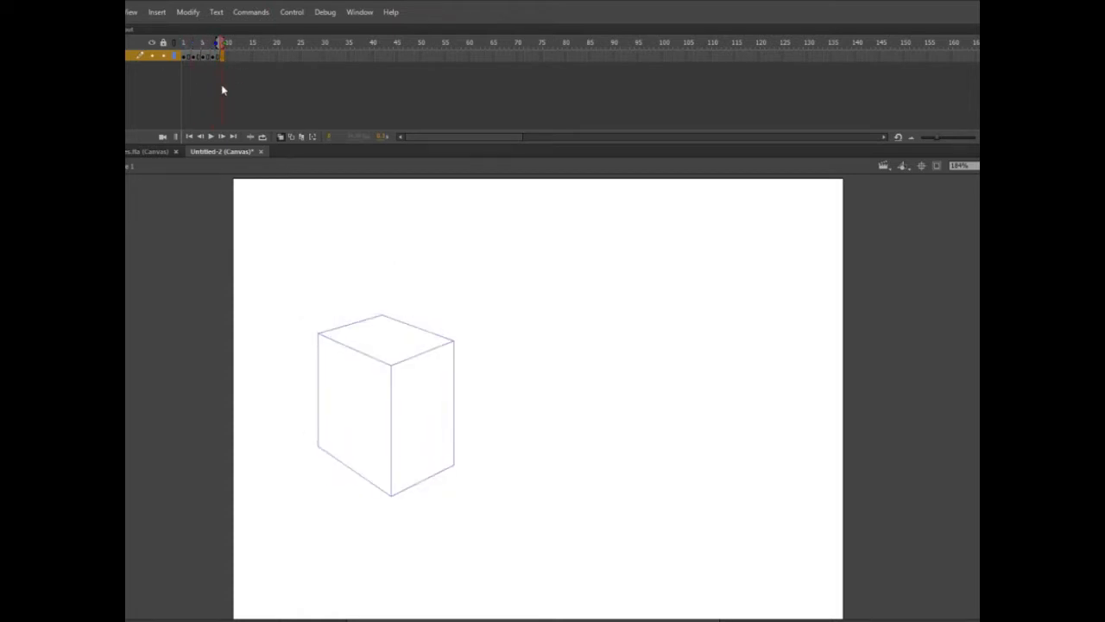
Step: Try a front-facing rectangle in frame 9 over the onion-skinned box, and undo its edges
mouse_move(348, 363)
left_mouse_down()
mouse_move(435, 372)
mouse_move(439, 363)
left_mouse_up()
left_click_drag(347, 363, 348, 489)
left_click_drag(347, 490, 443, 500)
left_click_drag(439, 363, 443, 499)
key("ctrl+z")
key("ctrl+z")
key("ctrl+z")
key("ctrl+z")
left_click_drag(347, 363, 430, 370)
left_click_drag(353, 493, 442, 494)
key("ctrl+z")
key("ctrl+z")
Step: Retry the frame 9 front face with slightly lower horizontal edges and a vertical right side, and undo the lines
left_click_drag(353, 366, 439, 366)
left_click_drag(364, 497, 437, 497)
left_click_drag(438, 367, 437, 496)
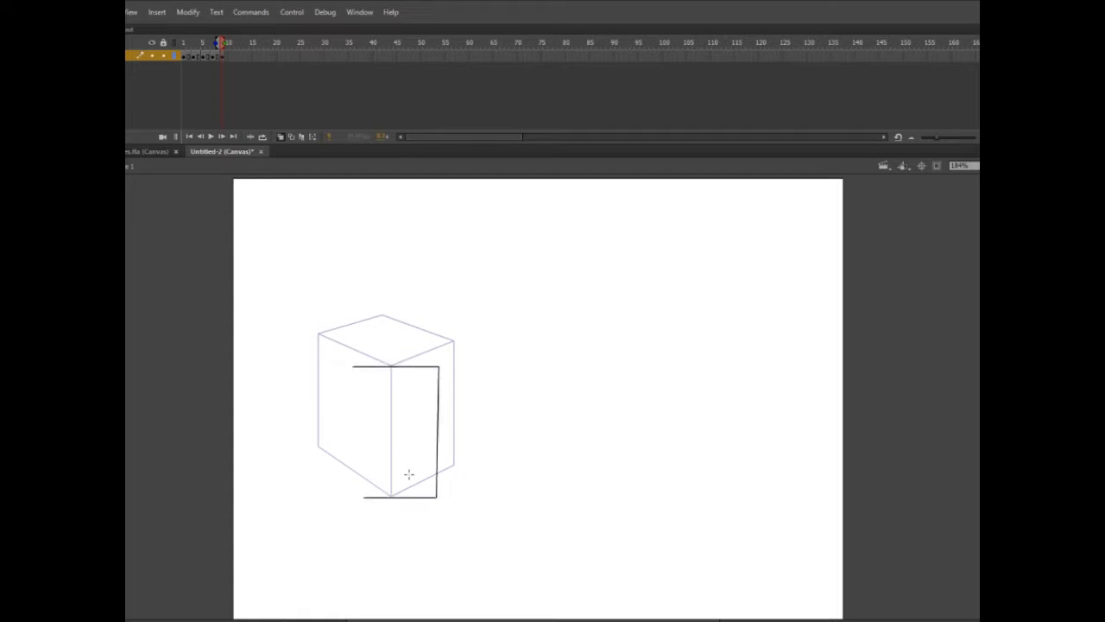
key("ctrl+z")
key("ctrl+z")
left_click_drag(358, 497, 437, 497)
left_click_drag(438, 366, 438, 499)
key("ctrl+z")
key("ctrl+z")
key("ctrl+z")
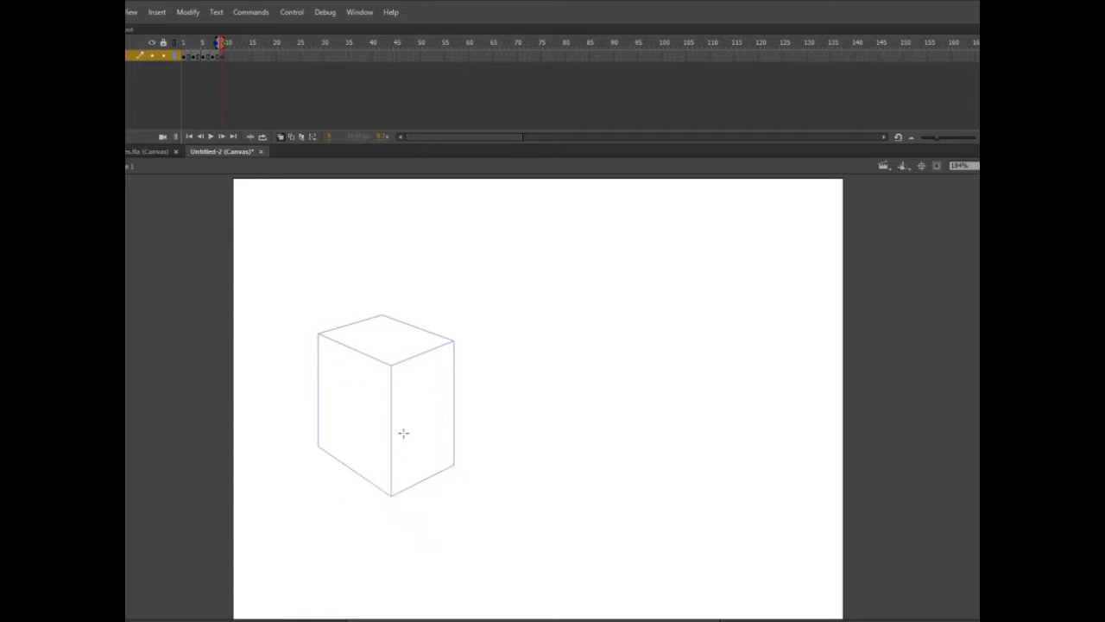
Step: Draw a wider box shifted right in frame 9, with a nearly flat front face and a tapered top, and scrub to check it
left_click_drag(222, 43, 250, 99)
mouse_move(364, 362)
left_mouse_down()
mouse_move(420, 326)
mouse_move(406, 321)
left_mouse_up()
left_click_drag(363, 363, 484, 369)
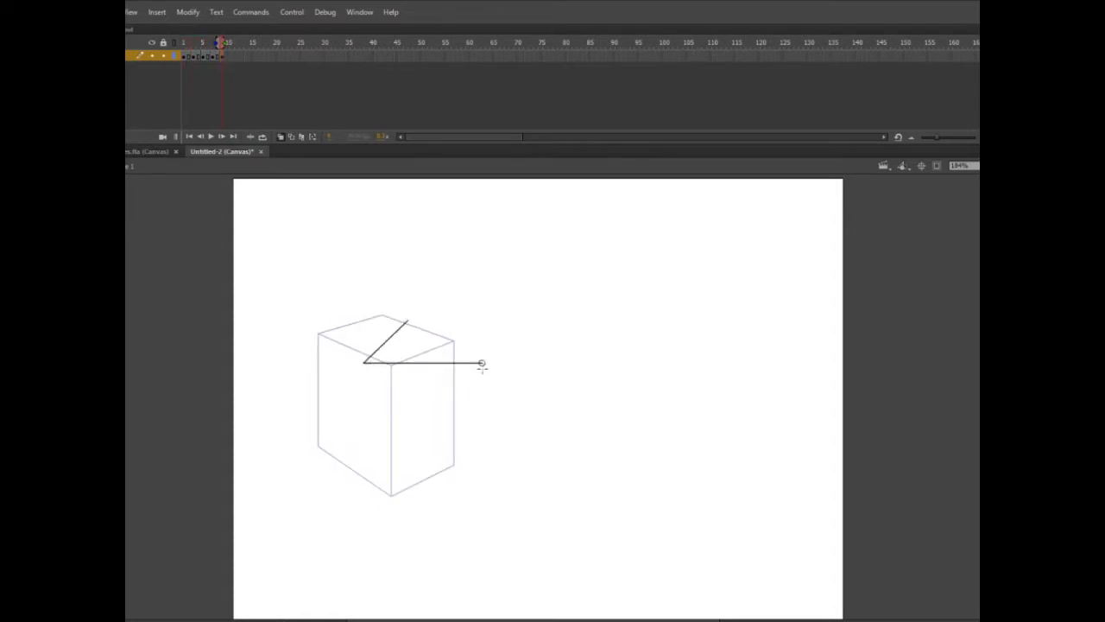
left_click_drag(406, 320, 476, 321)
left_click_drag(476, 320, 496, 371)
left_click_drag(495, 371, 496, 487)
mouse_move(363, 363)
left_mouse_down()
mouse_move(363, 481)
mouse_move(495, 487)
left_mouse_up()
left_click_drag(221, 43, 229, 65)
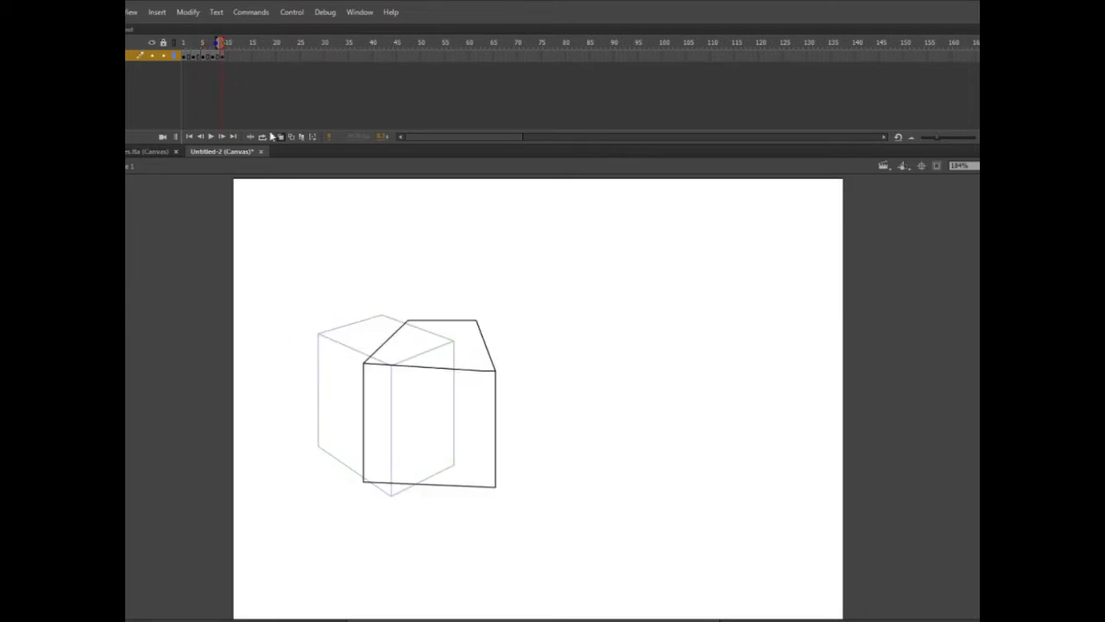
Step: Replace the back edge of the frame 9 box's top with a slightly lower, wider one and remove the leftover lines
left_click_drag(398, 331, 481, 333)
key("v")
double_click(481, 333)
left_click(483, 335)
key("n")
left_click_drag(384, 329, 490, 340)
left_click(222, 60)
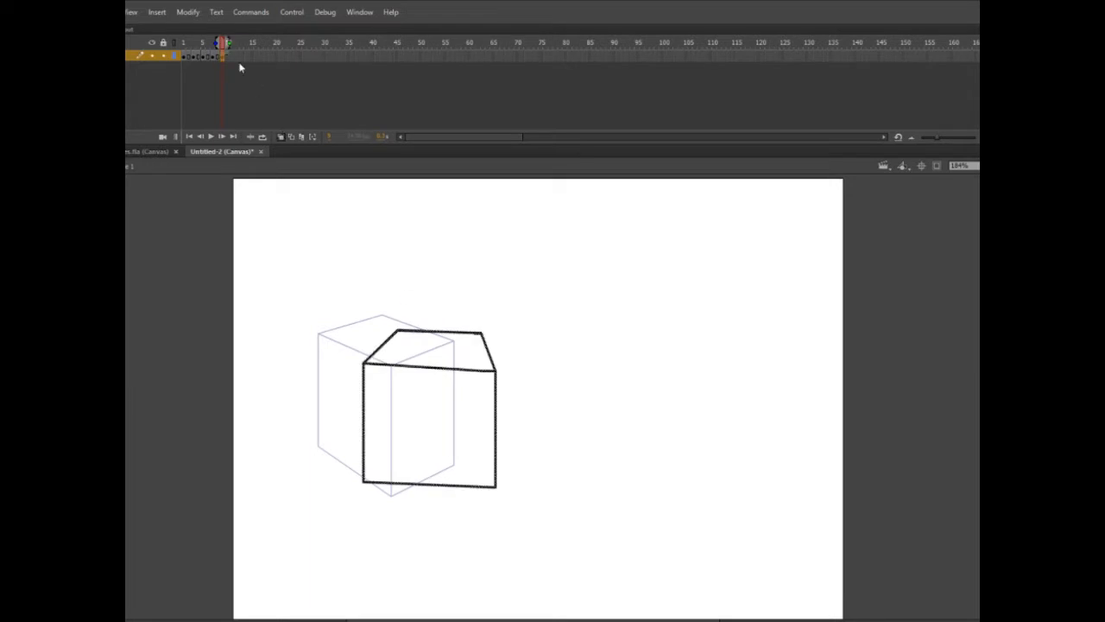
Step: Insert a blank keyframe at frame 11 and ready the canvas for the next box drawing
left_click(232, 59)
key("F6")
left_click_drag(231, 46, 226, 62)
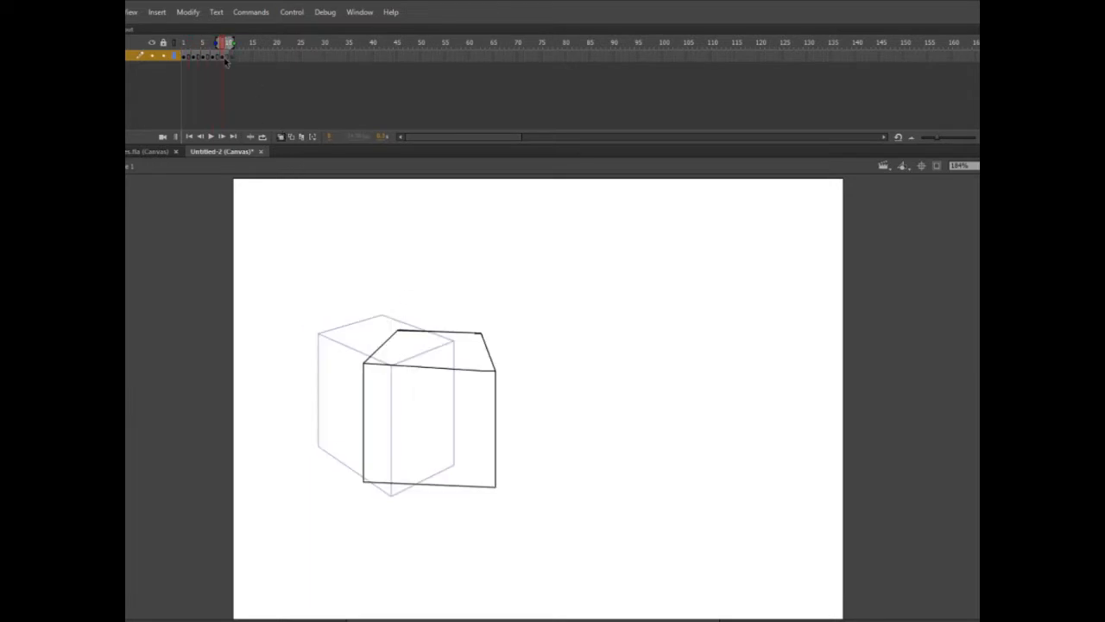
left_click(232, 58)
key("l")
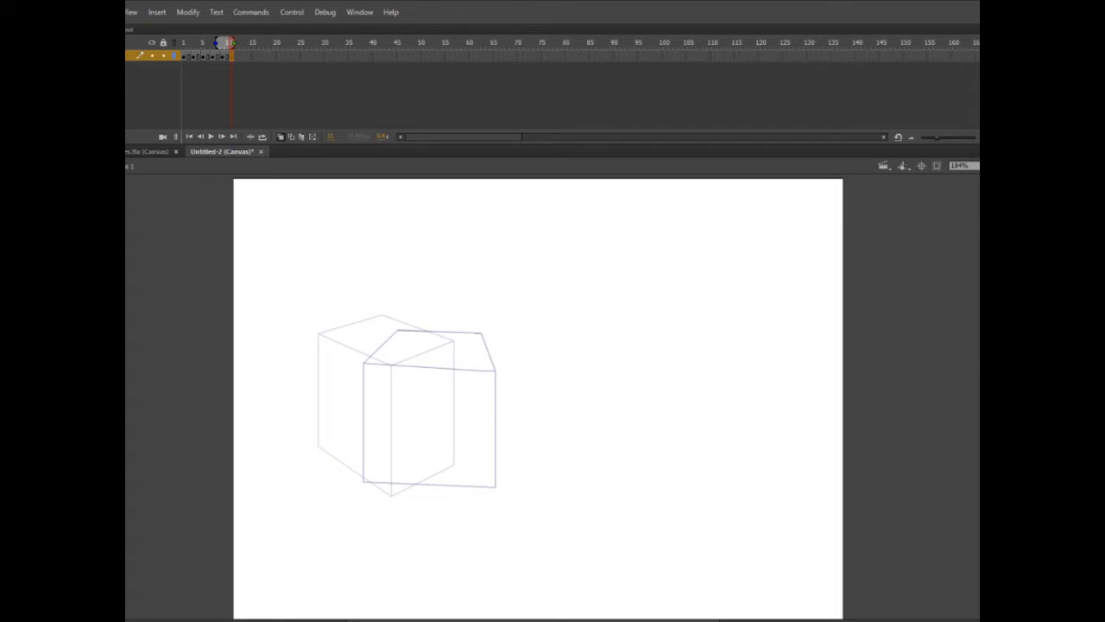
Step: Play frames 1 to 11 in a loop with onion skinning off to check the box's rotation
left_click_drag(231, 43, 184, 47)
left_click(281, 137)
left_click(262, 137)
left_click_drag(194, 42, 233, 43)
left_click(211, 136)
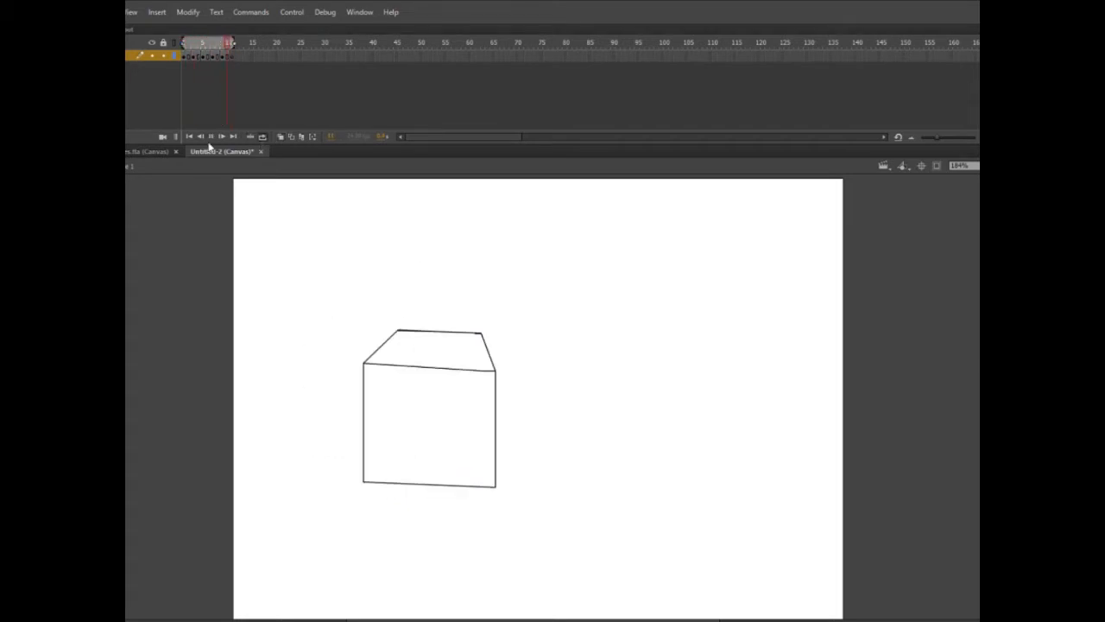
Step: Lengthen the hold of each box drawing to four frames so the keyframes fall on 1, 5, 9, 13, 17 and 21
left_click(185, 57)
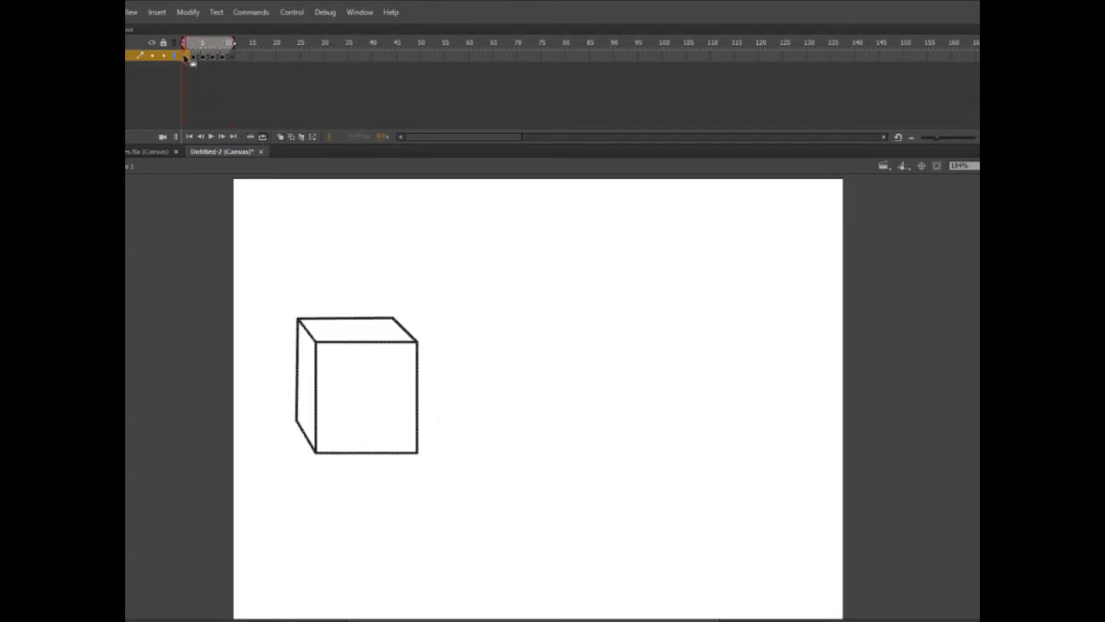
key("F5")
key("F5")
left_click(203, 57)
key("F5")
key("F5")
left_click(222, 57)
left_click(243, 58)
left_click(261, 57)
Step: Play the retimed animation over the extended loop range, and turn onion skinning back on at frame 21
left_click(212, 137)
mouse_move(233, 42)
left_mouse_down()
mouse_move(274, 44)
mouse_move(196, 49)
mouse_move(264, 53)
mouse_move(301, 79)
left_mouse_up()
left_click(208, 41)
left_click(281, 137)
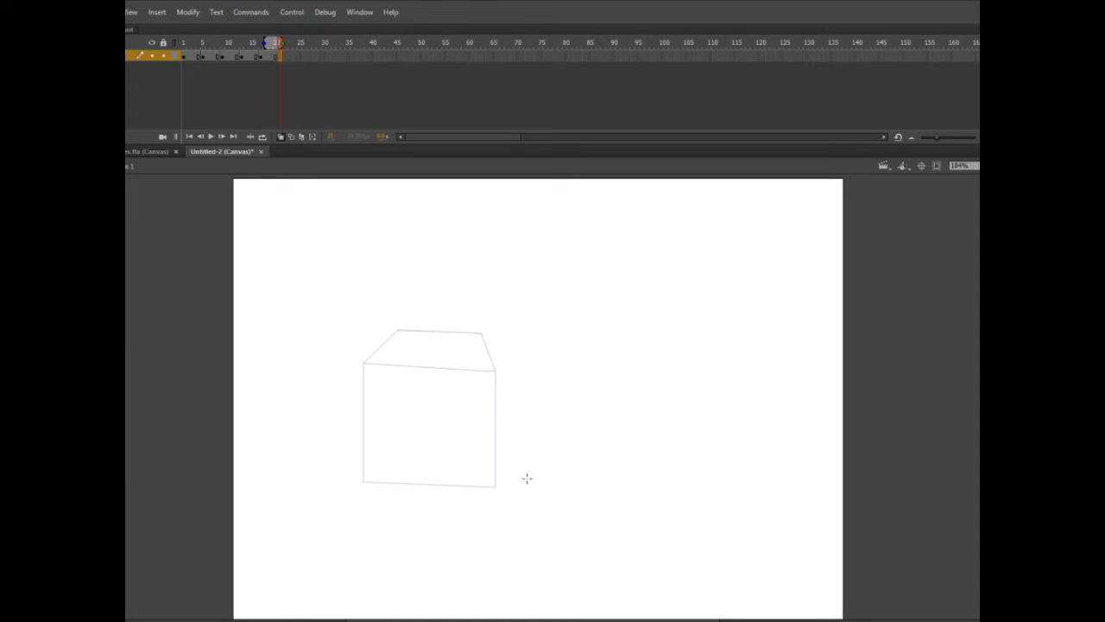
Step: Draw a larger box shifted right in frame 21, with a wide front face, a narrower left side and the top
mouse_move(479, 333)
left_mouse_down()
mouse_move(383, 345)
mouse_move(434, 387)
mouse_move(544, 372)
mouse_move(480, 334)
left_mouse_up()
left_click_drag(434, 388, 435, 508)
left_click_drag(545, 373, 545, 495)
left_click_drag(435, 511, 545, 495)
mouse_move(382, 344)
left_mouse_down()
mouse_move(382, 459)
mouse_move(434, 510)
left_mouse_up()
Step: Add a blank keyframe at frame 25 and draw the cube turned further, with a wide left face and a narrower right face
left_click(299, 55)
key("F7")
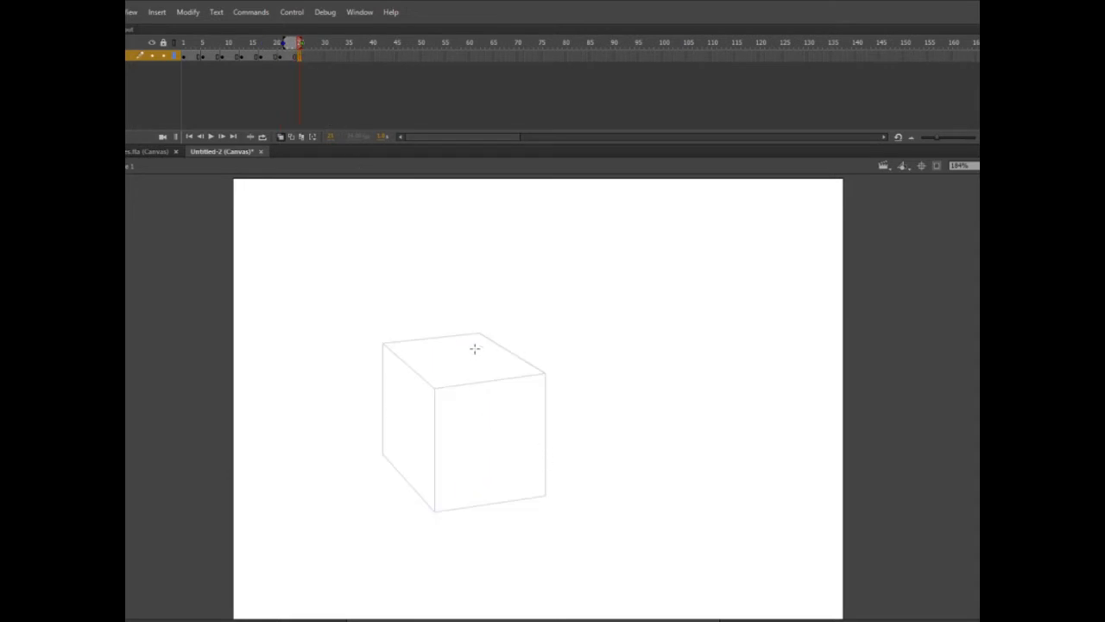
mouse_move(478, 331)
left_mouse_down()
mouse_move(391, 361)
mouse_move(506, 397)
mouse_move(547, 348)
mouse_move(569, 353)
mouse_move(507, 396)
mouse_move(506, 524)
left_mouse_up()
mouse_move(391, 361)
left_mouse_down()
mouse_move(391, 492)
mouse_move(506, 523)
left_mouse_up()
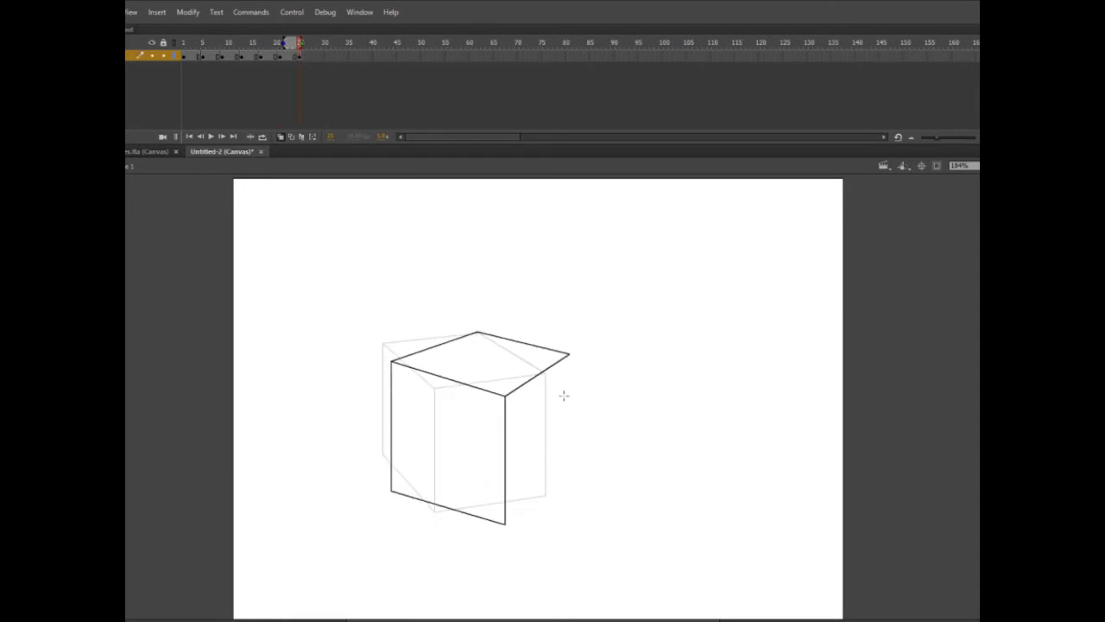
left_click_drag(569, 354, 569, 476)
left_click_drag(506, 523, 569, 476)
Step: Add a blank keyframe at frame 29 and draw the cube with a nearly flat front face and a thin right side
left_click(313, 56)
key("F5")
left_click_drag(314, 43, 318, 76)
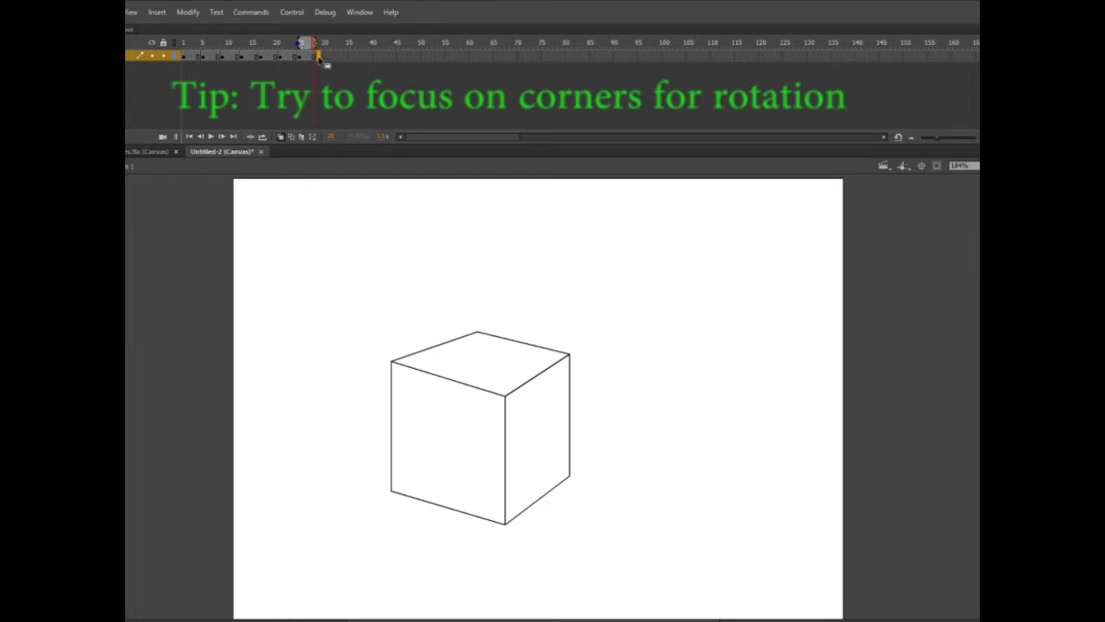
key("F7")
mouse_move(477, 330)
left_mouse_down()
mouse_move(417, 378)
mouse_move(558, 393)
mouse_move(572, 331)
left_mouse_up()
left_click_drag(556, 390, 572, 331)
left_click_drag(417, 378, 417, 506)
left_click_drag(556, 391, 555, 523)
left_click_drag(417, 507, 555, 518)
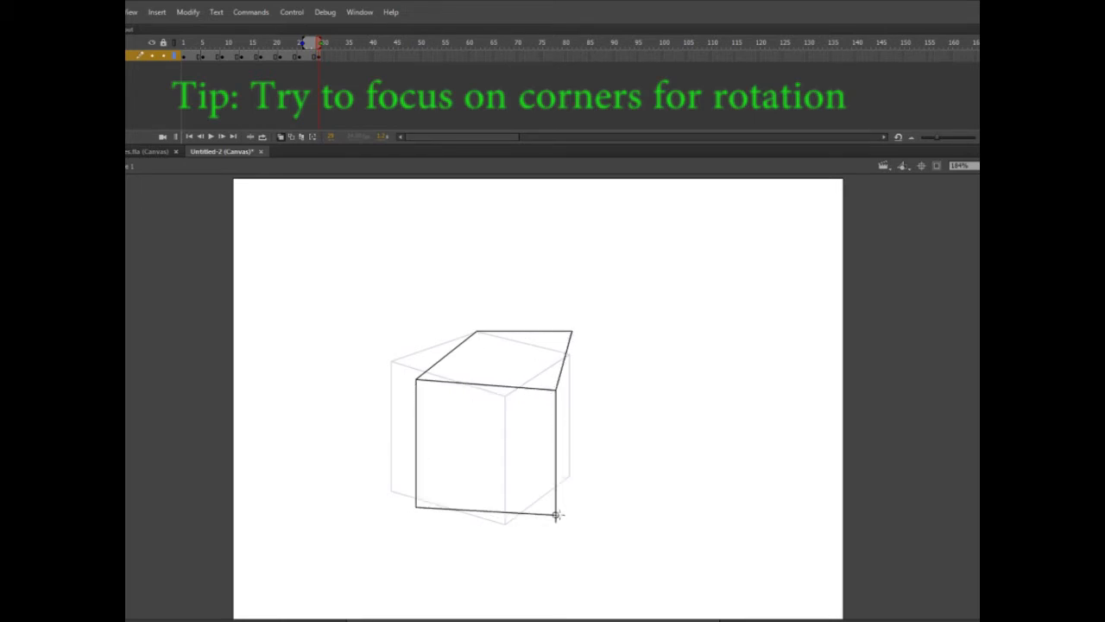
left_click_drag(572, 331, 558, 517)
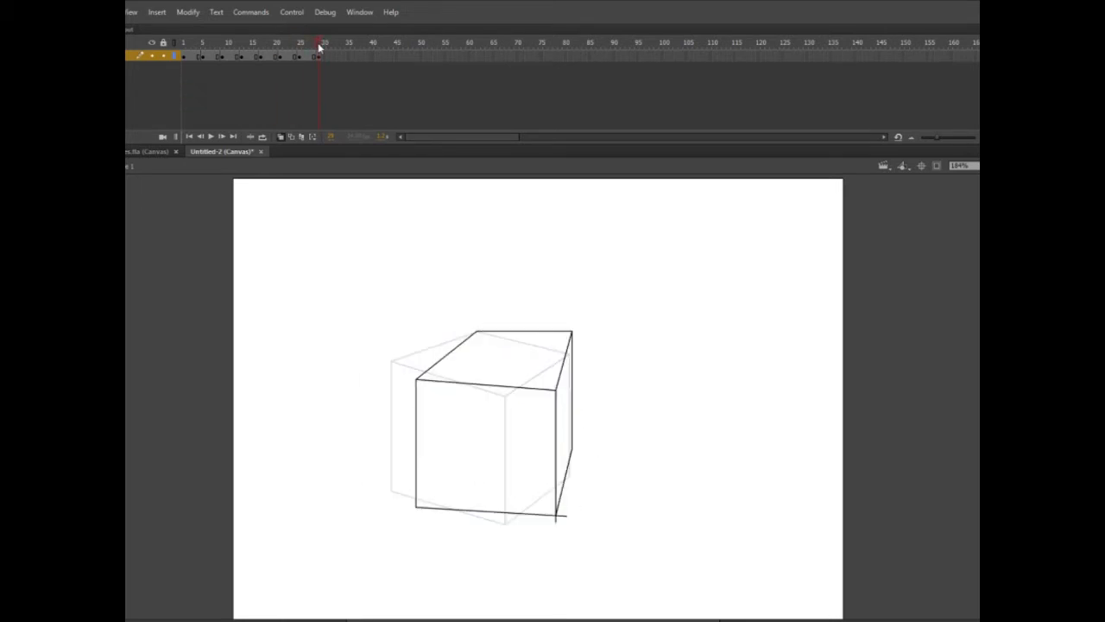
Step: Lower the back edge of the frame 29 cube's top, redraw its far right edge and delete the excess lines
mouse_move(472, 340)
left_mouse_down()
mouse_move(613, 341)
mouse_move(439, 340)
left_mouse_up()
left_click_drag(570, 342, 570, 508)
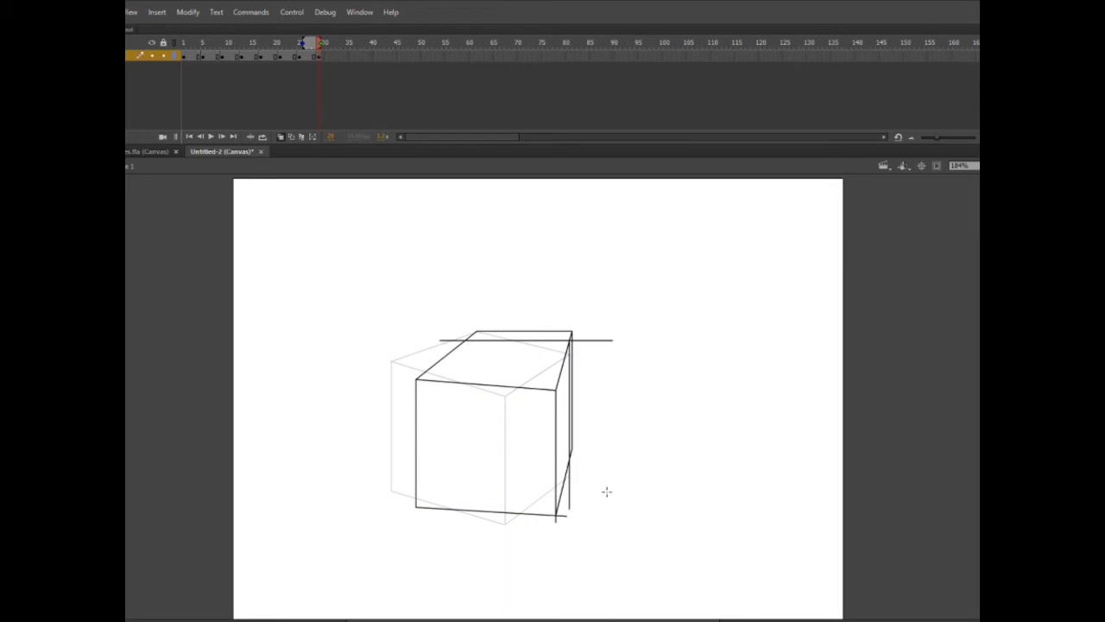
key("v")
left_click(573, 445)
key("Delete")
left_click_drag(572, 340, 569, 341)
left_click_drag(477, 331, 474, 337)
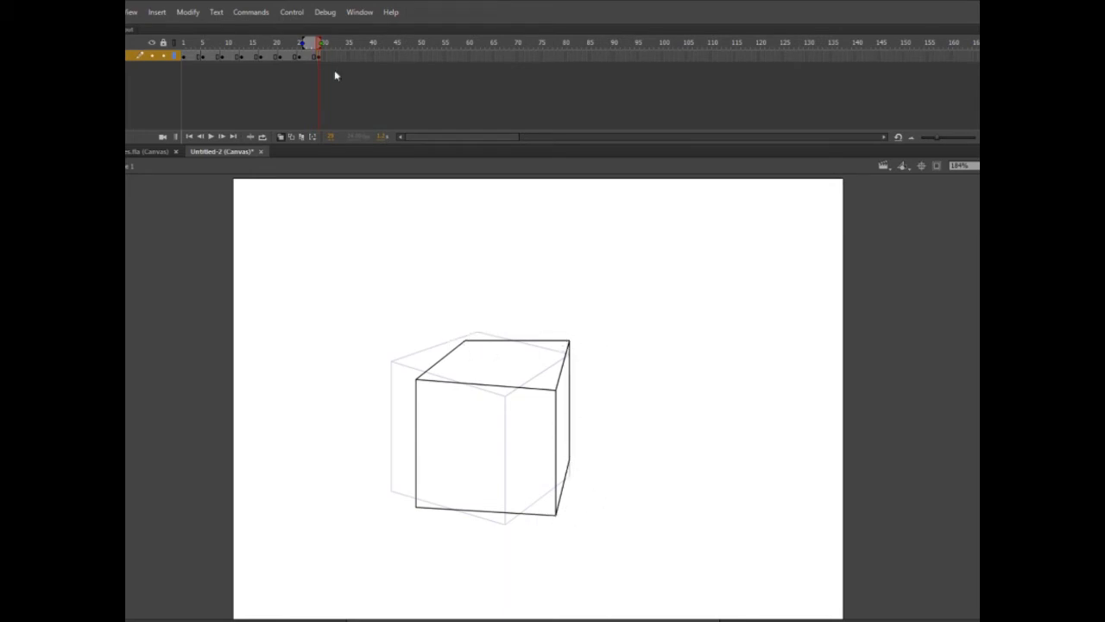
Step: Add a blank keyframe at frame 33 and draw the cube with a wide front face and a thin left side
key("F7")
key("ctrl+z")
left_click_drag(463, 394, 591, 374)
left_click_drag(446, 341, 538, 328)
left_click_drag(538, 328, 591, 375)
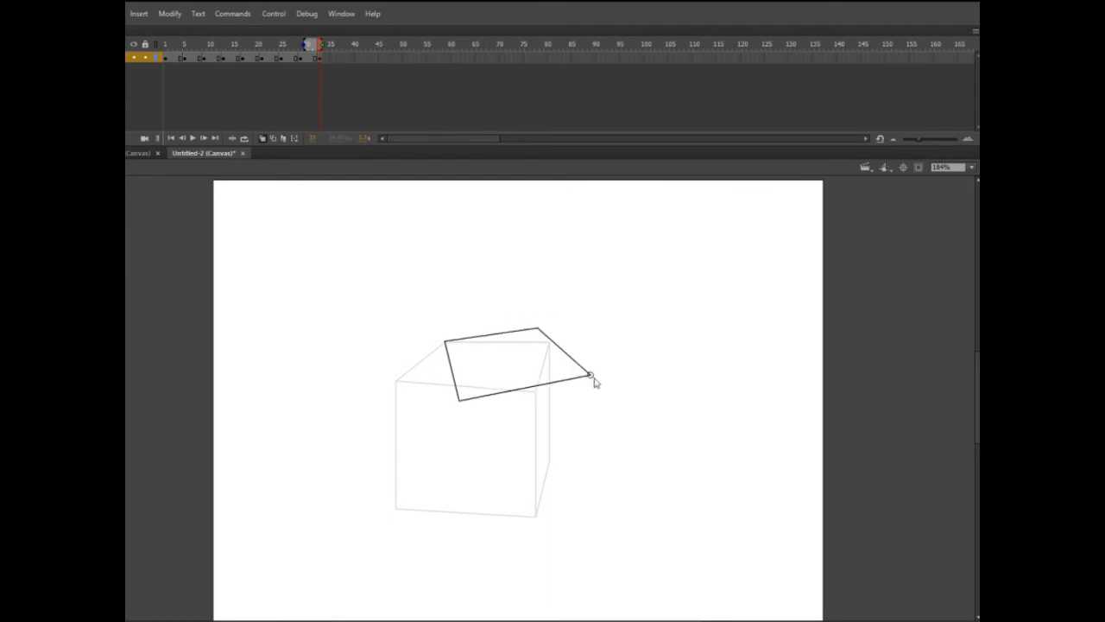
left_click_drag(460, 401, 460, 522)
left_click_drag(591, 375, 591, 489)
left_click_drag(459, 522, 591, 489)
left_click_drag(445, 341, 460, 522)
Step: Insert a blank keyframe at frame 37 and play the cube animation with onion skinning off
left_click(338, 58)
key("F5")
mouse_move(338, 43)
left_mouse_down()
mouse_move(224, 38)
mouse_move(333, 20)
mouse_move(339, 36)
left_mouse_up()
key("F7")
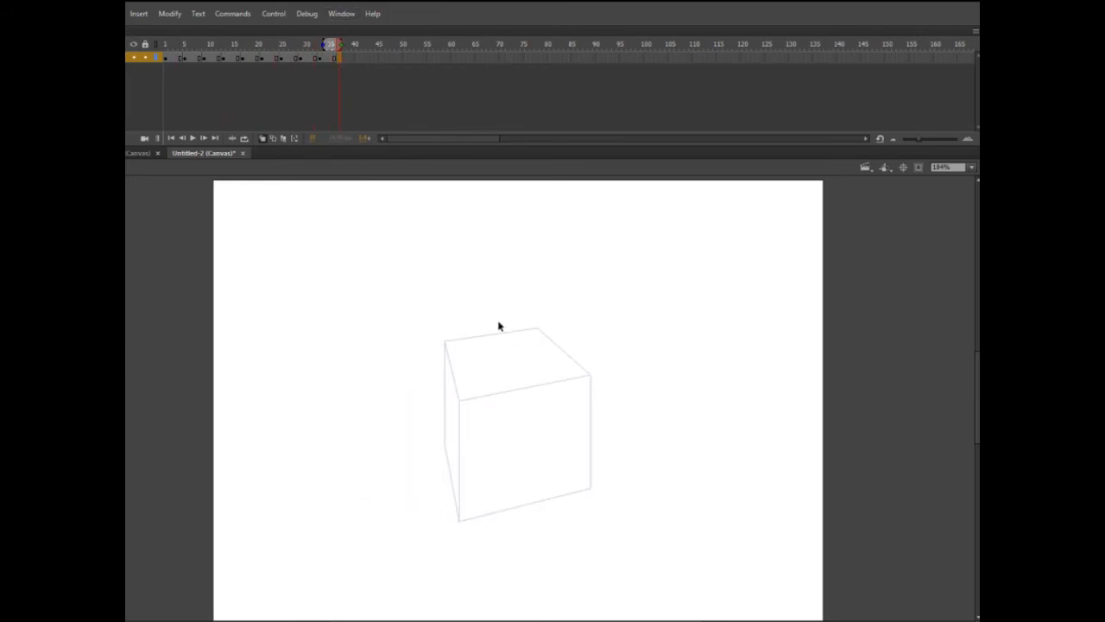
key("Return")
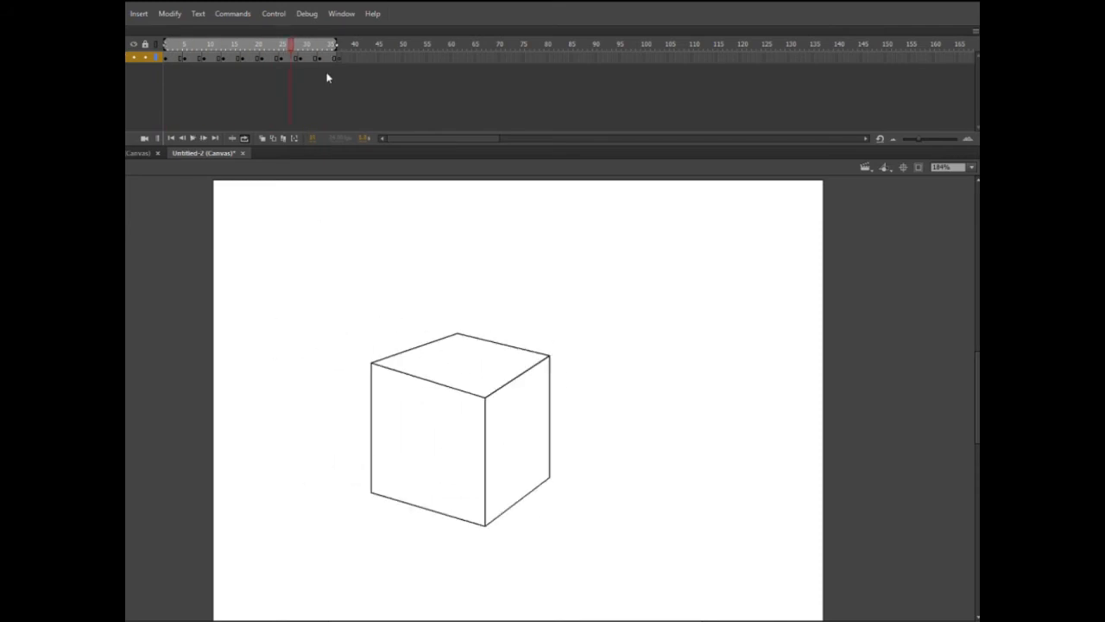
Step: Draw the cube corner-on in frame 37, with a left face, a wider right face and a diamond-shaped top
mouse_move(536, 328)
left_mouse_down()
mouse_move(444, 354)
mouse_move(508, 412)
mouse_move(605, 364)
left_mouse_up()
mouse_move(508, 412)
left_mouse_down()
mouse_move(604, 364)
mouse_move(507, 529)
left_mouse_up()
left_click_drag(444, 354, 443, 449)
left_click_drag(444, 449, 510, 526)
left_click_drag(604, 364, 597, 473)
key("ctrl+z")
mouse_move(510, 526)
left_mouse_down()
mouse_move(620, 443)
mouse_move(610, 454)
left_mouse_up()
left_click_drag(603, 364, 604, 458)
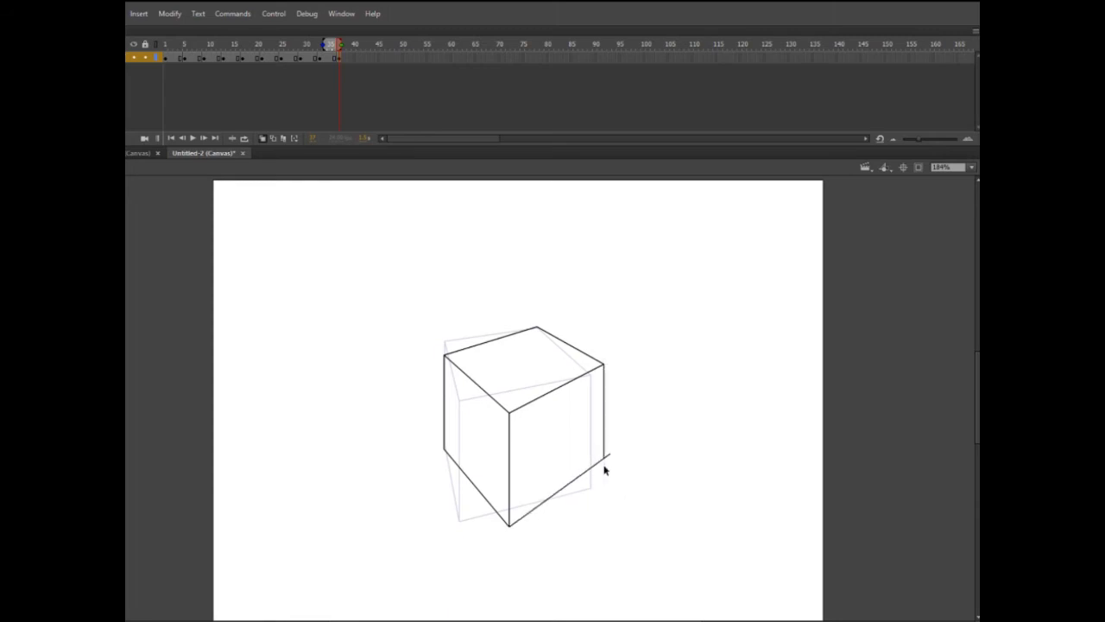
Step: Add a blank keyframe at frame 41 and draw the cube shifted right, with a wide front face and a narrow right side
left_click(352, 56)
key("F7")
mouse_move(537, 327)
left_mouse_down()
mouse_move(480, 386)
mouse_move(633, 334)
left_mouse_up()
left_click_drag(480, 386, 602, 407)
mouse_move(634, 336)
left_mouse_down()
mouse_move(602, 407)
mouse_move(602, 503)
left_mouse_up()
mouse_move(480, 387)
left_mouse_down()
mouse_move(485, 495)
mouse_move(606, 513)
left_mouse_up()
left_click_drag(602, 503, 602, 533)
left_click_drag(633, 336, 634, 449)
left_click_drag(602, 511, 642, 409)
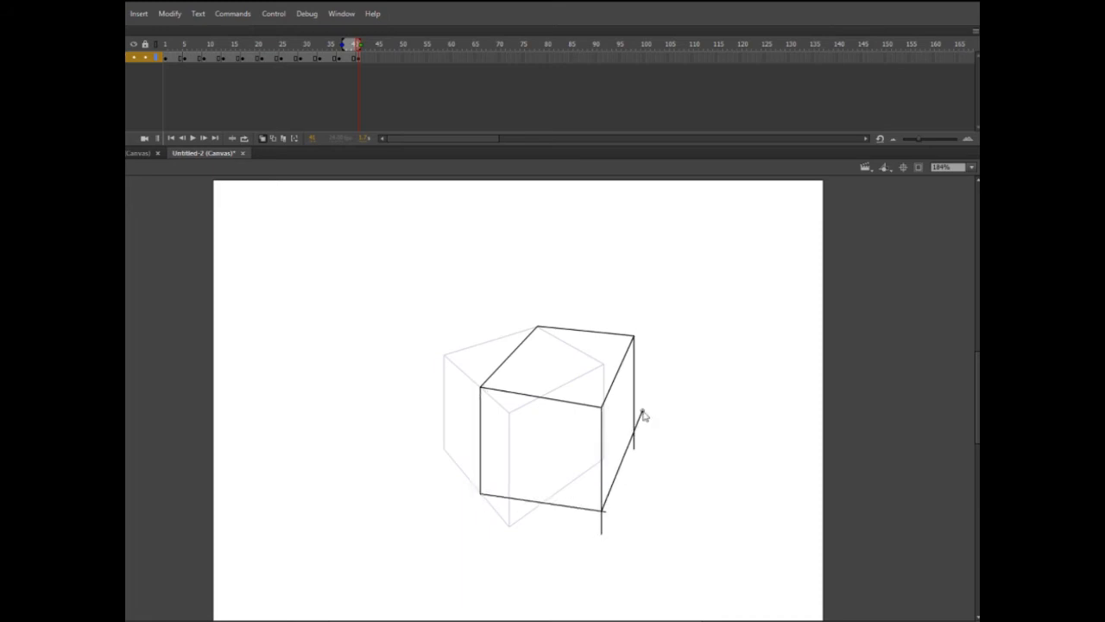
Step: Delete the overhanging line ends of the frame 41 cube and insert a blank keyframe at frame 45
key("v")
left_click(634, 446)
key("Delete")
left_click(639, 418)
key("Delete")
left_click(602, 524)
key("Delete")
key("Return")
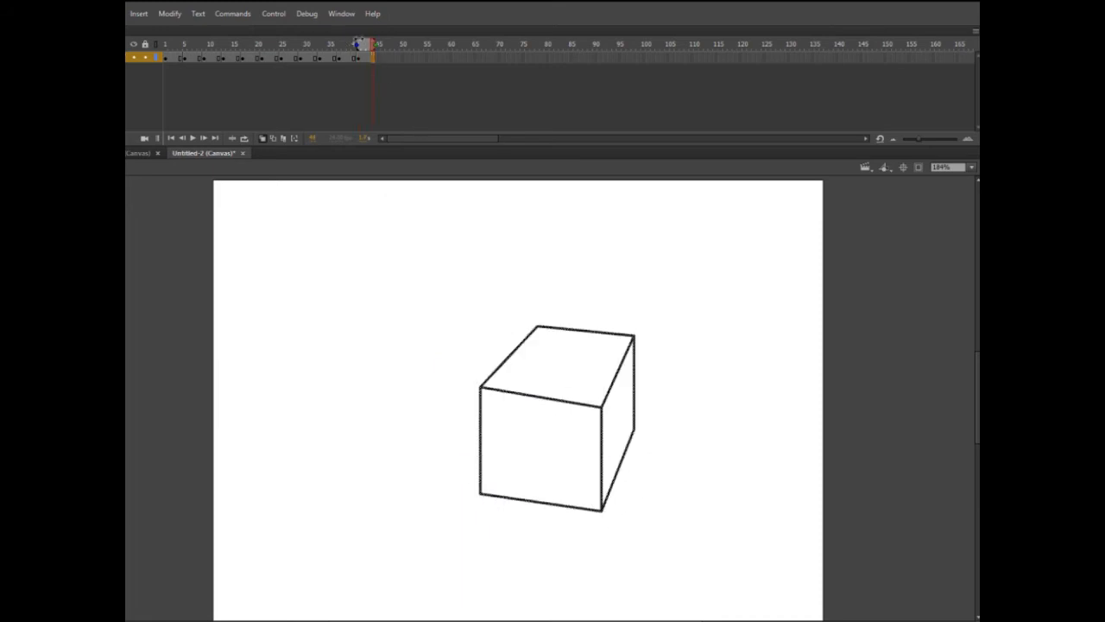
left_click(378, 59)
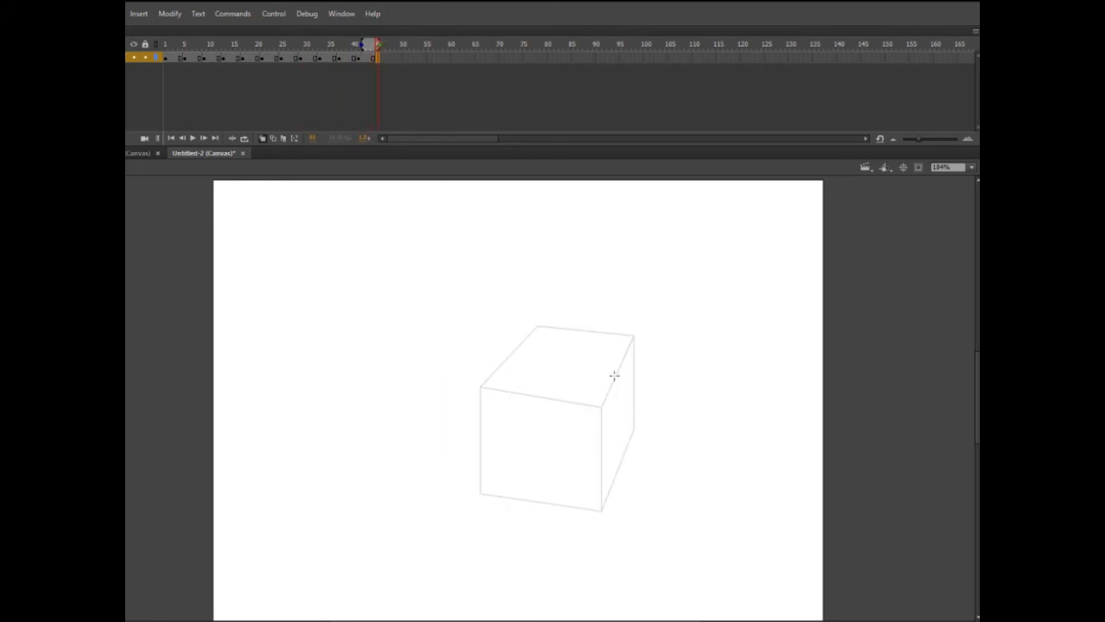
Step: Try a cube top in frame 45 with its back edge rising to the right, and undo the lines
left_click_drag(539, 326, 643, 317)
left_click_drag(539, 326, 520, 403)
mouse_move(520, 403)
left_mouse_down()
mouse_move(634, 388)
mouse_move(650, 402)
left_mouse_up()
left_click_drag(642, 317, 650, 402)
left_click_drag(520, 403, 524, 518)
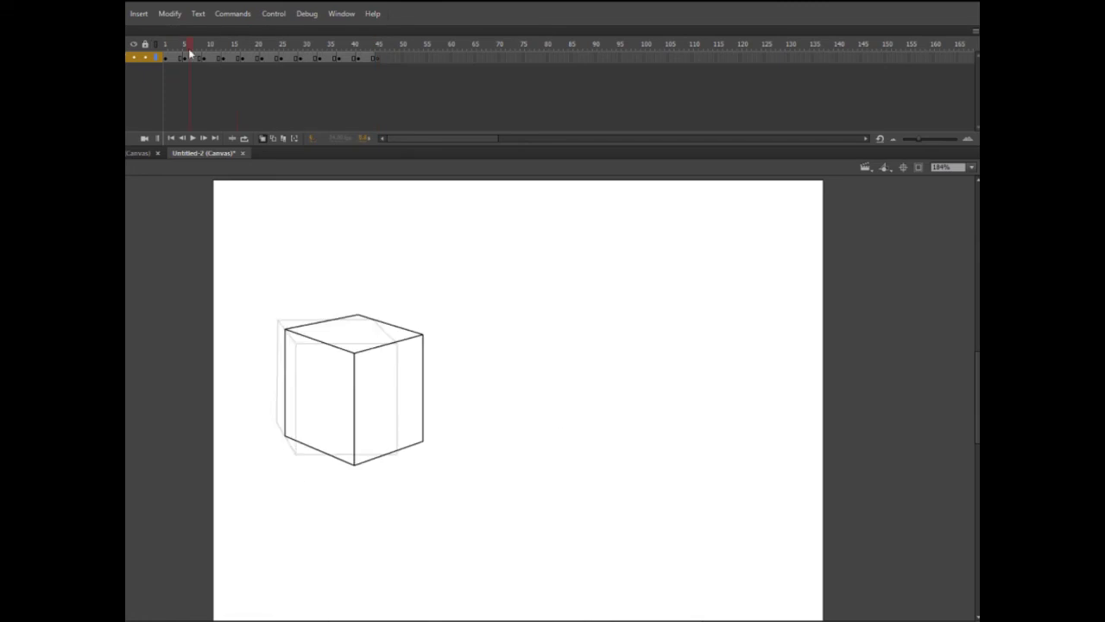
left_click_drag(190, 51, 377, 74)
left_click_drag(538, 327, 645, 317)
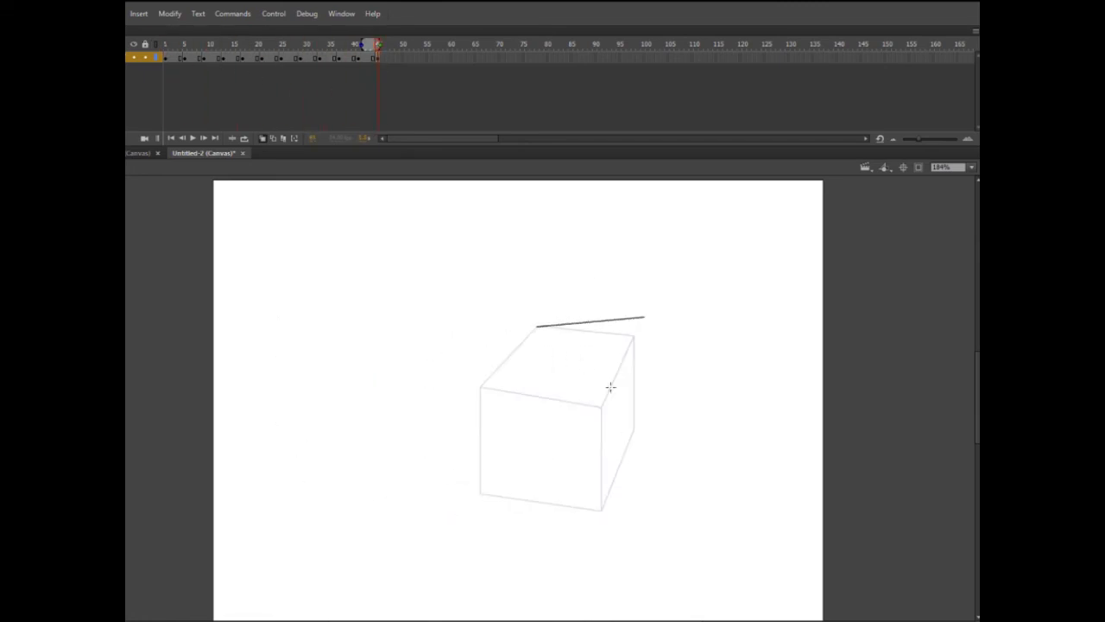
left_click_drag(539, 410, 658, 402)
key("ctrl+z")
key("ctrl+z")
Step: Try a cube in frame 45 with slanted vertical edges and a very thin right side, deleting its stray line
mouse_move(538, 326)
left_mouse_down()
mouse_move(504, 396)
mouse_move(637, 317)
left_mouse_up()
left_click_drag(505, 395, 633, 397)
left_click_drag(636, 317, 633, 397)
left_click_drag(504, 396, 517, 513)
left_click_drag(633, 397, 641, 506)
left_click_drag(517, 513, 640, 506)
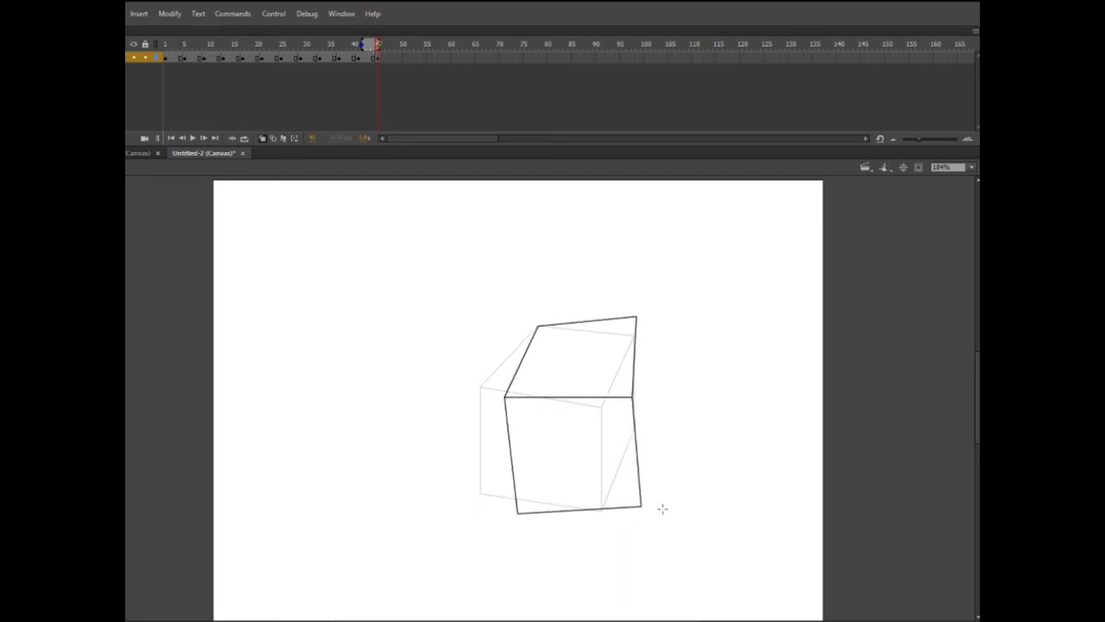
left_click_drag(637, 317, 644, 439)
left_click_drag(640, 506, 637, 317)
key("v")
left_click(644, 441)
key("Delete")
Step: Clear the slanted cube and the frames after it, and restore a blank keyframe at frame 45
left_click(397, 57)
key("F7")
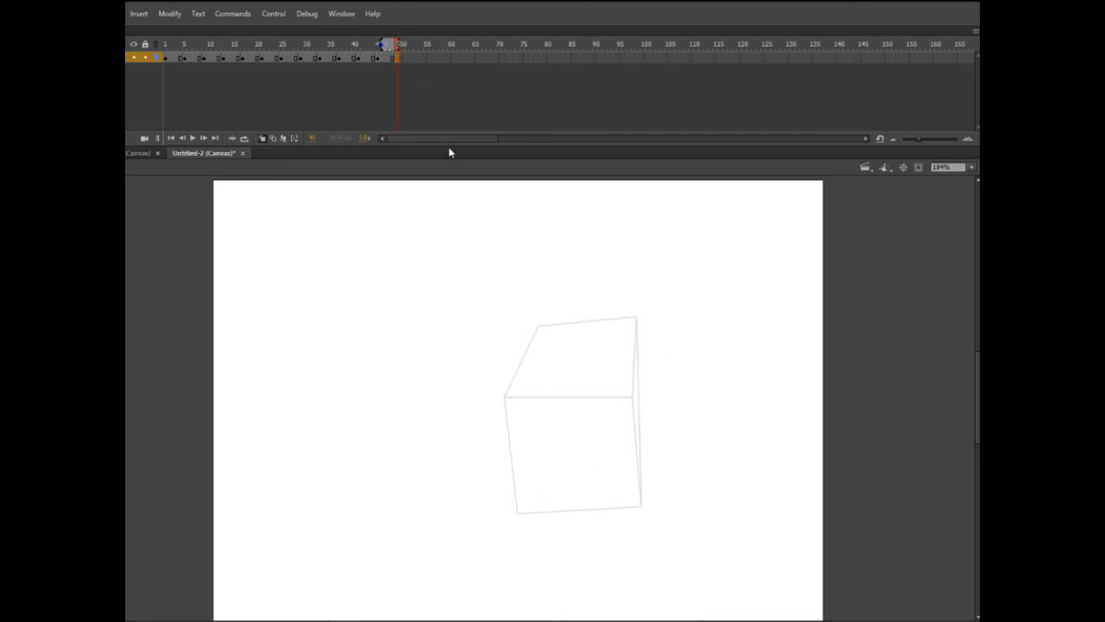
left_click(374, 58)
left_click_drag(406, 60, 378, 60)
left_click(382, 59)
key("shift+F5")
key("F7")
left_click(373, 58)
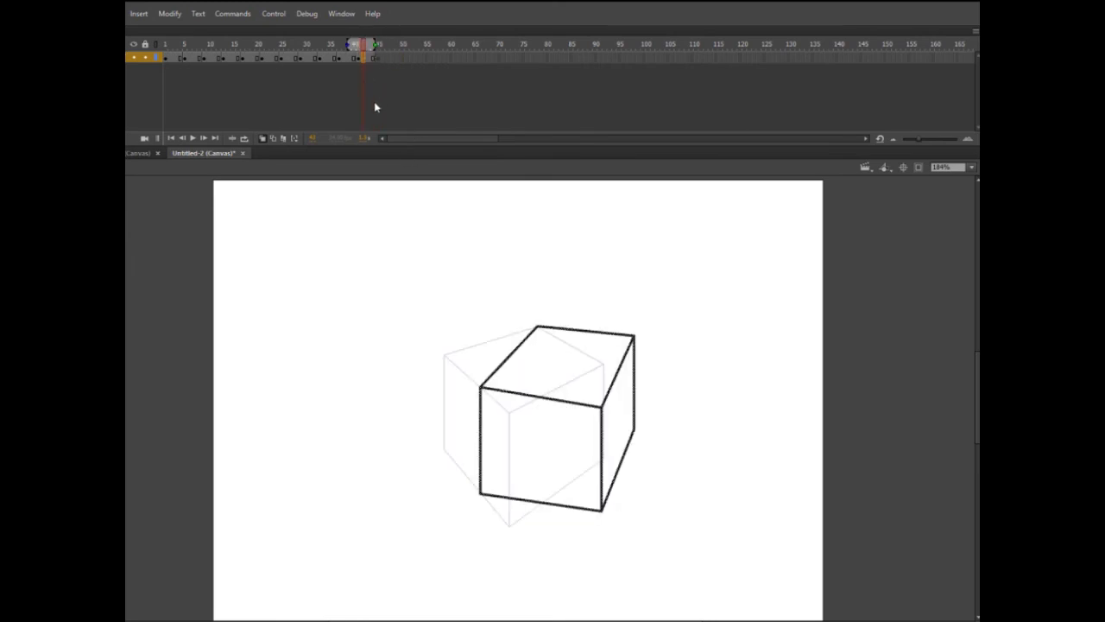
left_click(378, 58)
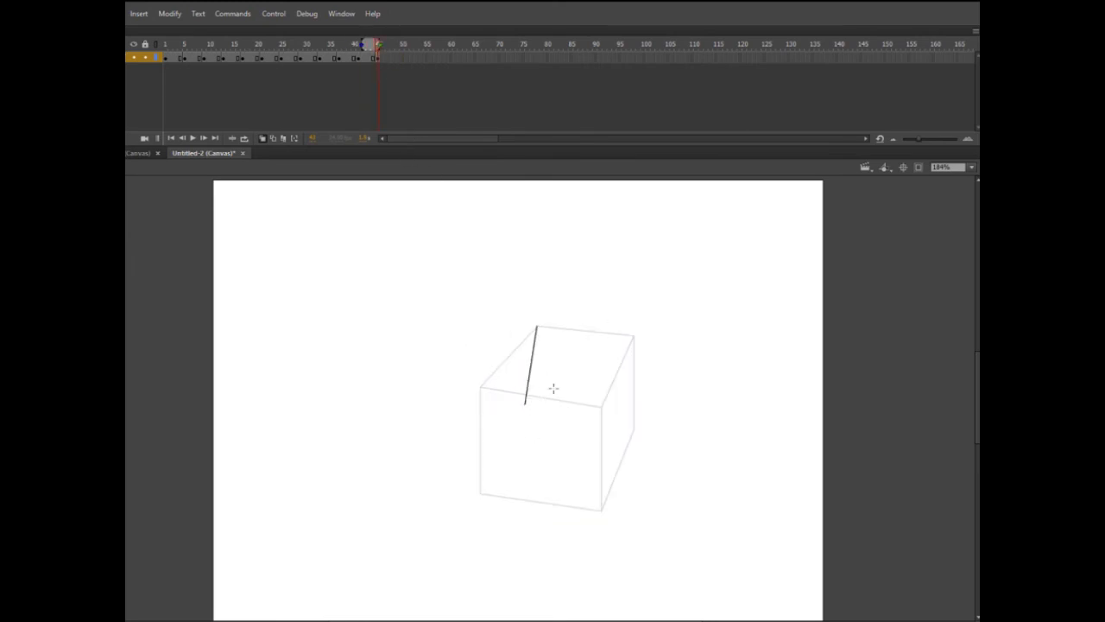
Step: Draw a cube in frame 45 with a flat front face, vertical sides, a thin right face and a slanted top
key("ctrl+z")
mouse_move(536, 326)
left_mouse_down()
mouse_move(503, 400)
mouse_move(628, 399)
left_mouse_up()
mouse_move(537, 325)
left_mouse_down()
mouse_move(642, 325)
mouse_move(628, 400)
left_mouse_up()
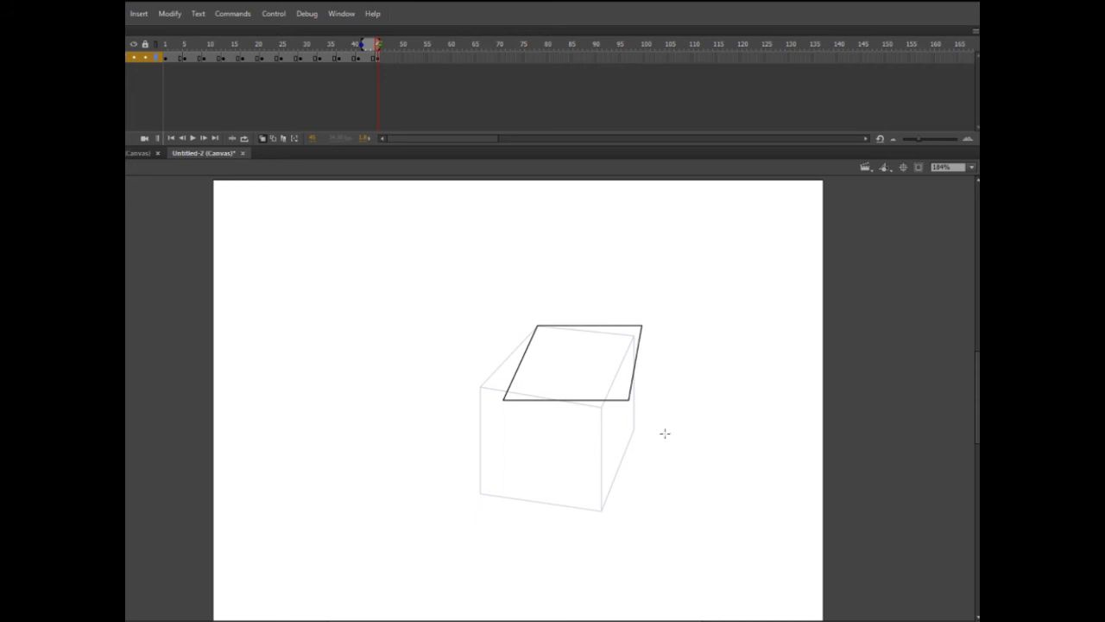
left_click_drag(504, 400, 503, 507)
left_click_drag(628, 400, 629, 508)
left_click_drag(504, 508, 628, 508)
left_click_drag(642, 325, 642, 423)
left_click_drag(629, 507, 641, 423)
key("ctrl+a")
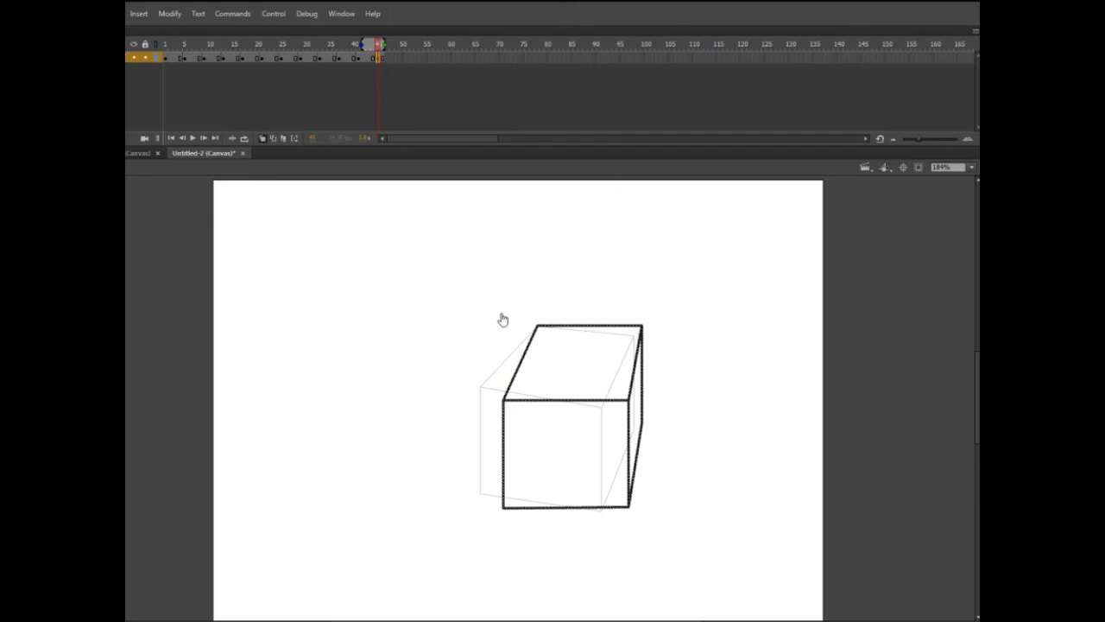
Step: Check the frame 45 cube's timing and insert a blank keyframe at frame 49
mouse_move(378, 45)
left_mouse_down()
mouse_move(366, 48)
mouse_move(383, 58)
left_mouse_up()
key("shift+F5")
left_click(397, 58)
key("F7")
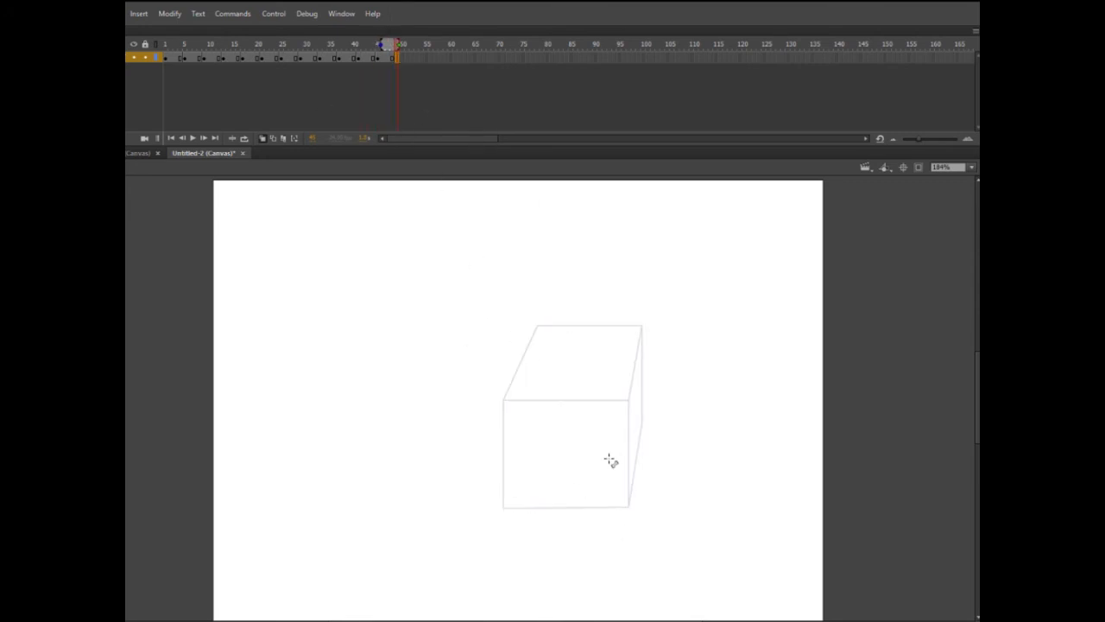
Step: Try a cube in frame 49 with its top's front and back edges rising to the right, and delete the lines
left_click_drag(537, 326, 546, 405)
mouse_move(546, 406)
left_mouse_down()
mouse_move(623, 383)
mouse_move(674, 387)
left_mouse_up()
left_click_drag(537, 327, 649, 310)
mouse_move(649, 309)
left_mouse_down()
mouse_move(673, 386)
mouse_move(668, 488)
left_mouse_up()
key("ctrl+a")
key("Delete")
Step: Return to frame 1 and test the movie to check the full cube animation
mouse_move(385, 45)
left_mouse_down()
mouse_move(205, 47)
mouse_move(393, 65)
mouse_move(165, 87)
left_mouse_up()
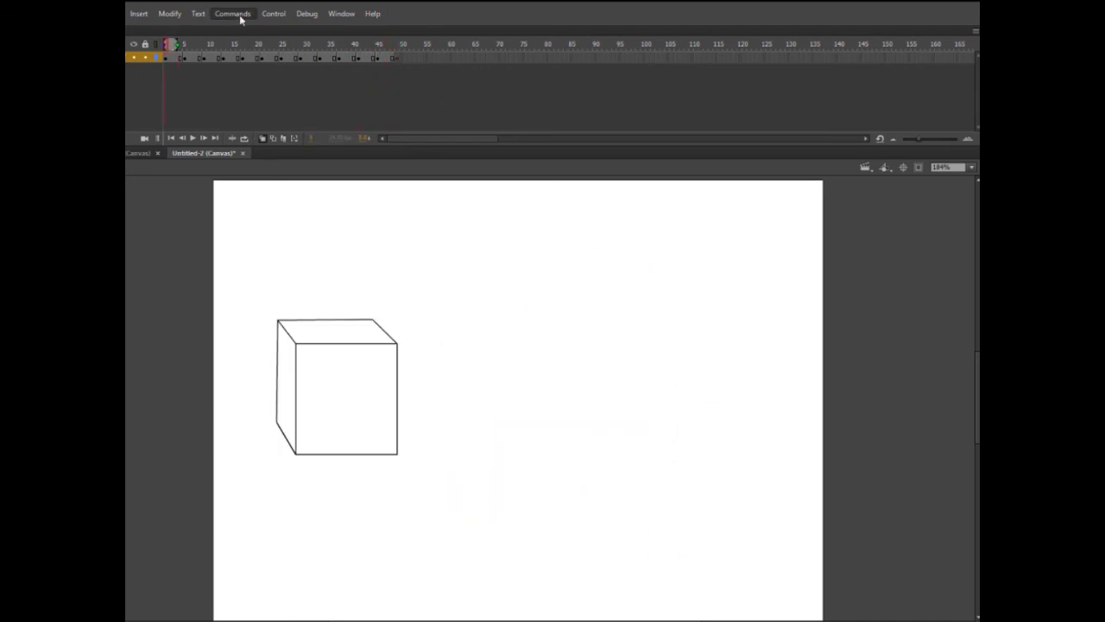
left_click(278, 16)
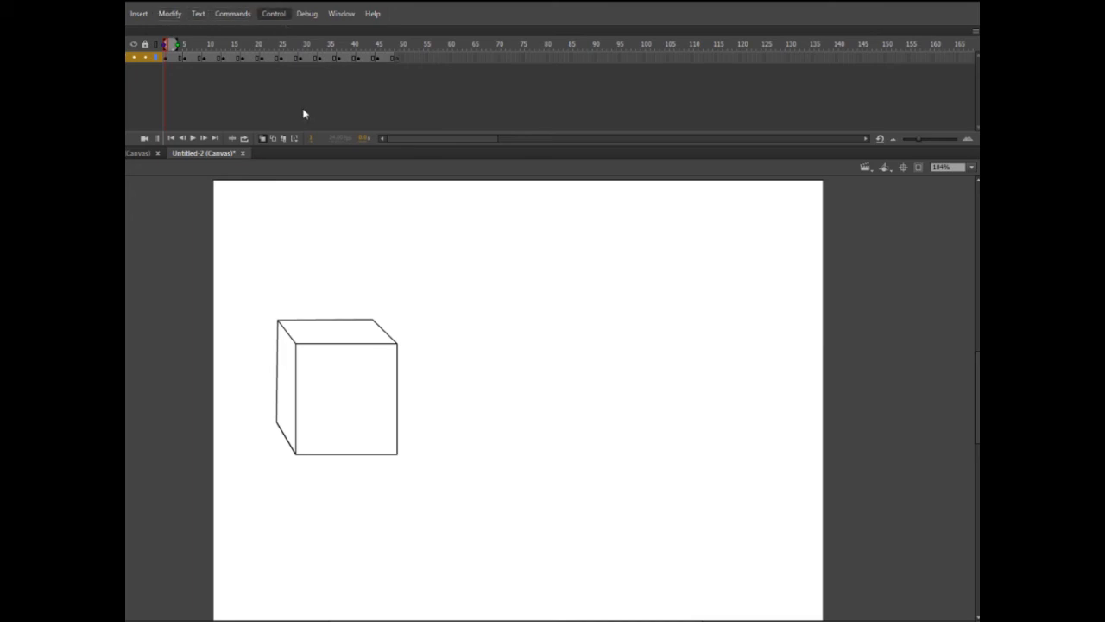
left_click(304, 113)
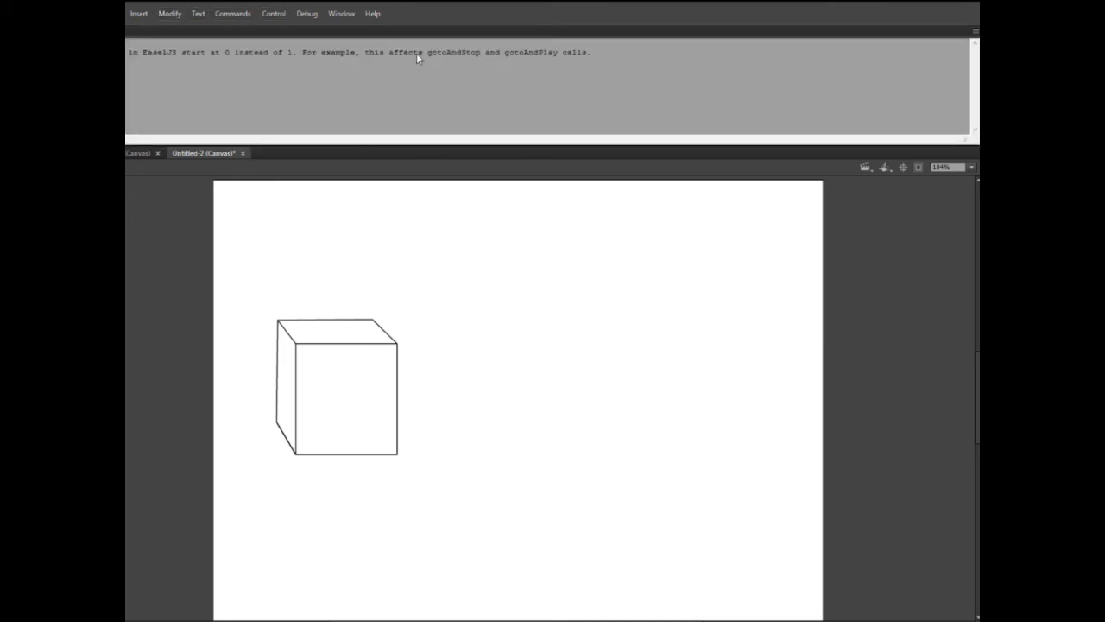
Step: Bring the timeline back and add a new layer beneath the cube's layer
left_click(57, 31)
left_click(47, 138)
left_click_drag(104, 58, 134, 88)
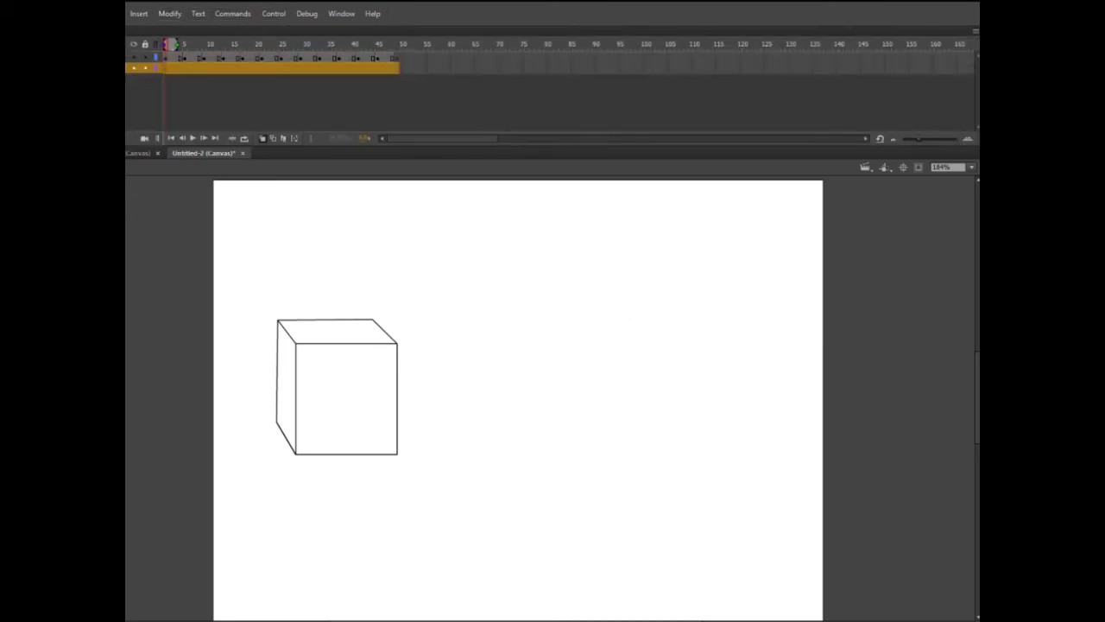